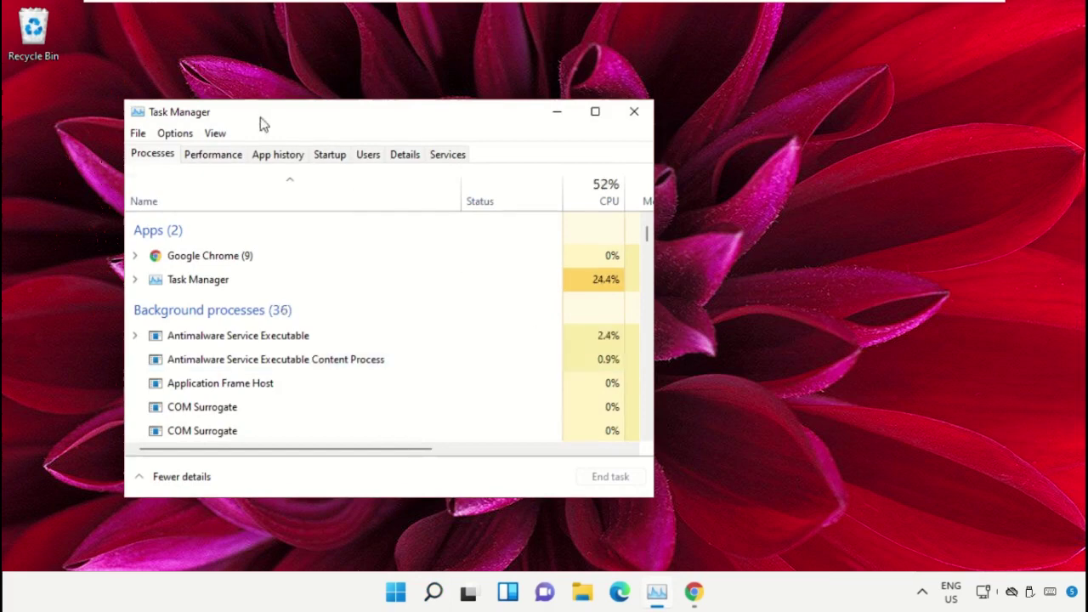
# Step: Reposition the Task Manager window, start a new task and open the browser for choosing its program
pyautogui.moveTo(221, 116); pyautogui.dragTo(498, 91)
pyautogui.click(413, 110)
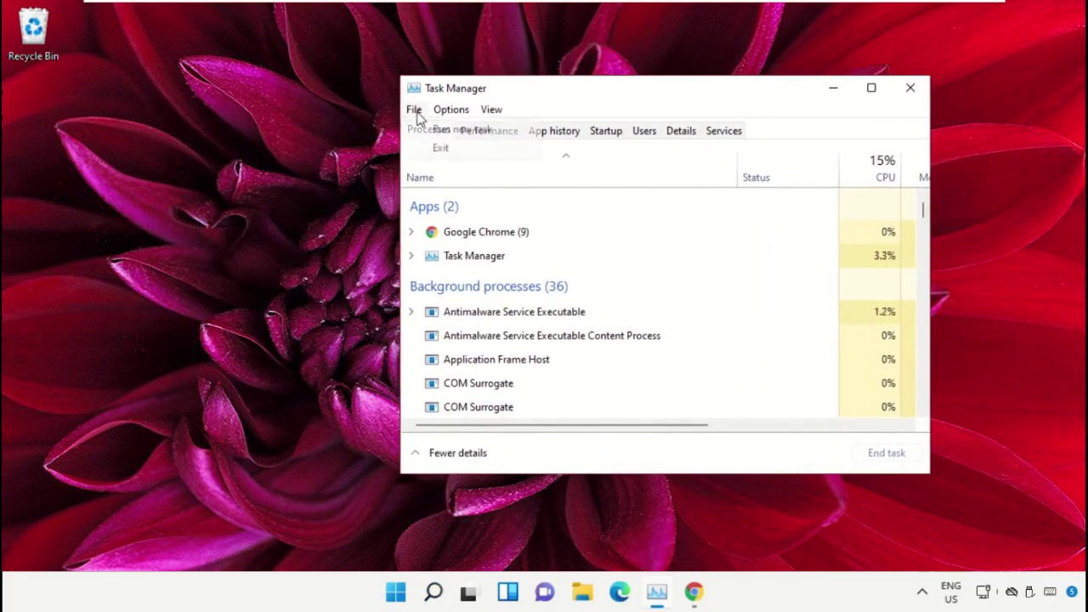
pyautogui.click(510, 130)
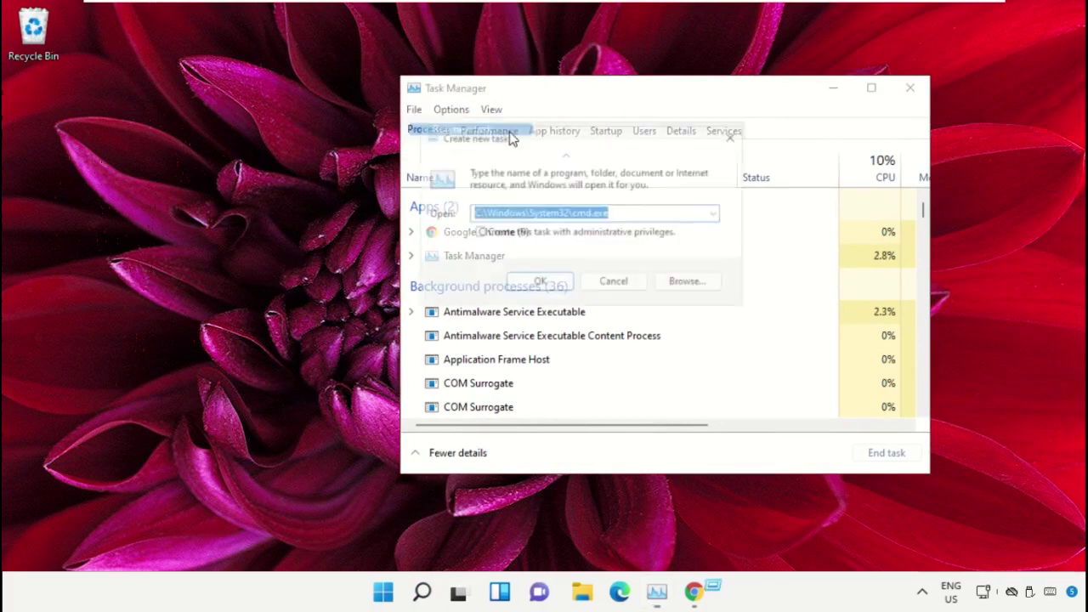
pyautogui.click(693, 287)
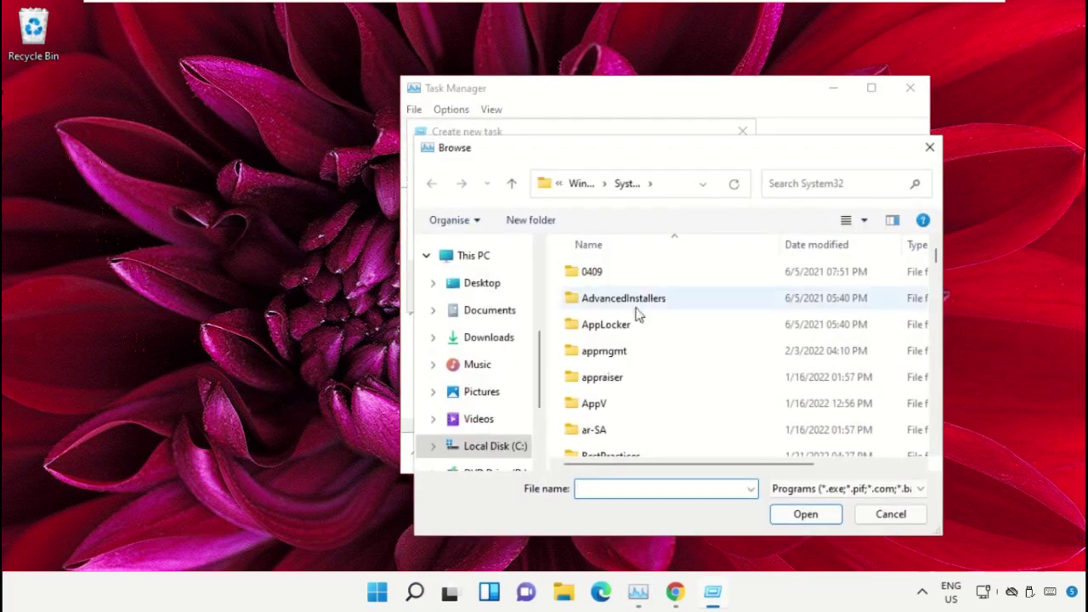
# Step: Browse from This PC to the Windows\System32 folder on Local Disk (C:)
pyautogui.click(473, 256)
pyautogui.scroll(-5, 687, 301)
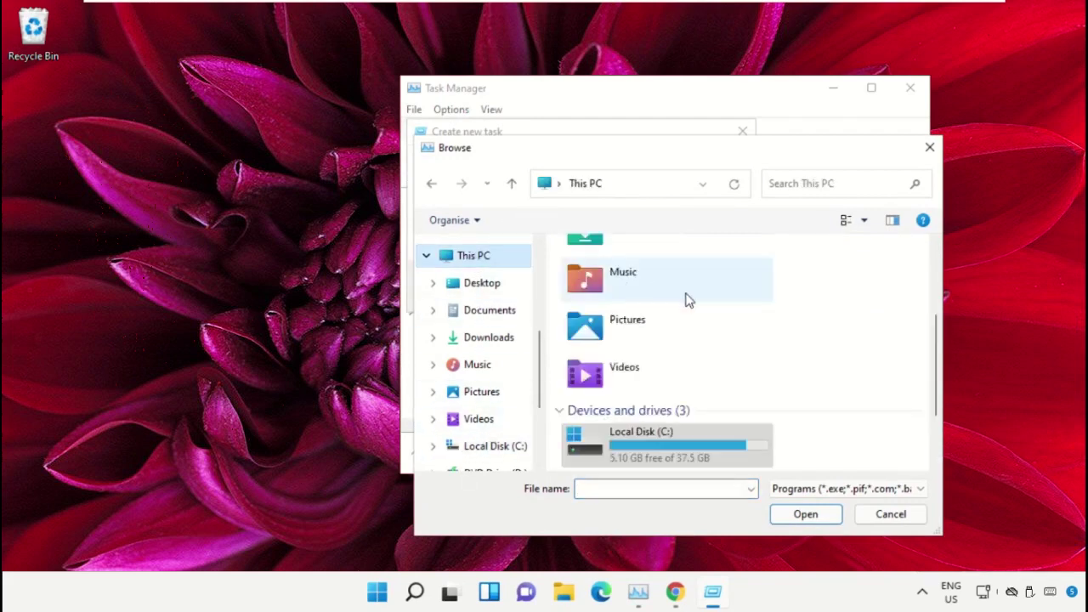
pyautogui.doubleClick(671, 350)
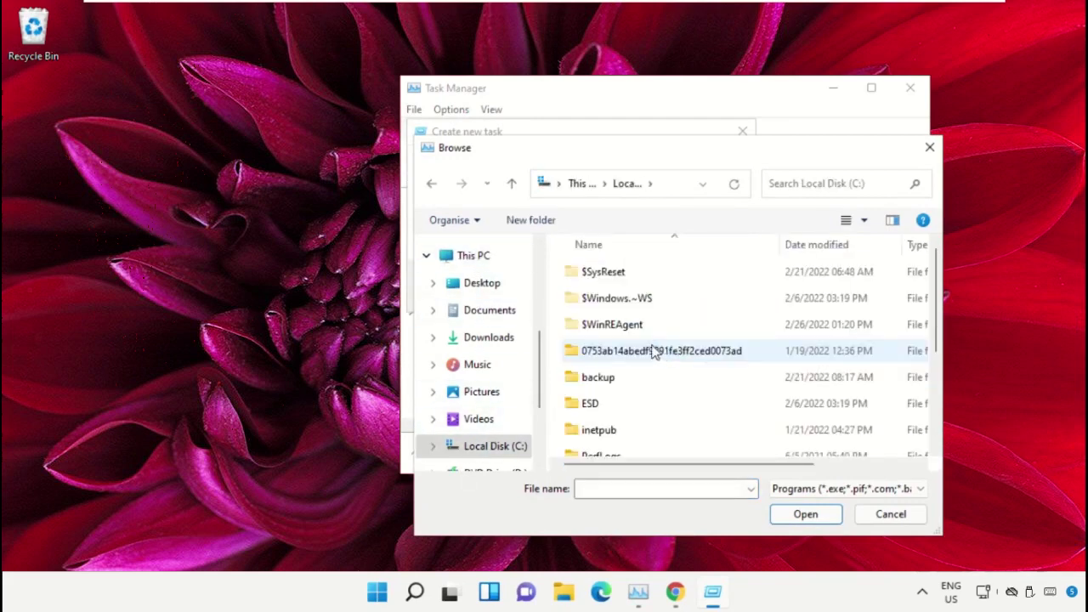
pyautogui.scroll(-3, 651, 352)
pyautogui.doubleClick(608, 447)
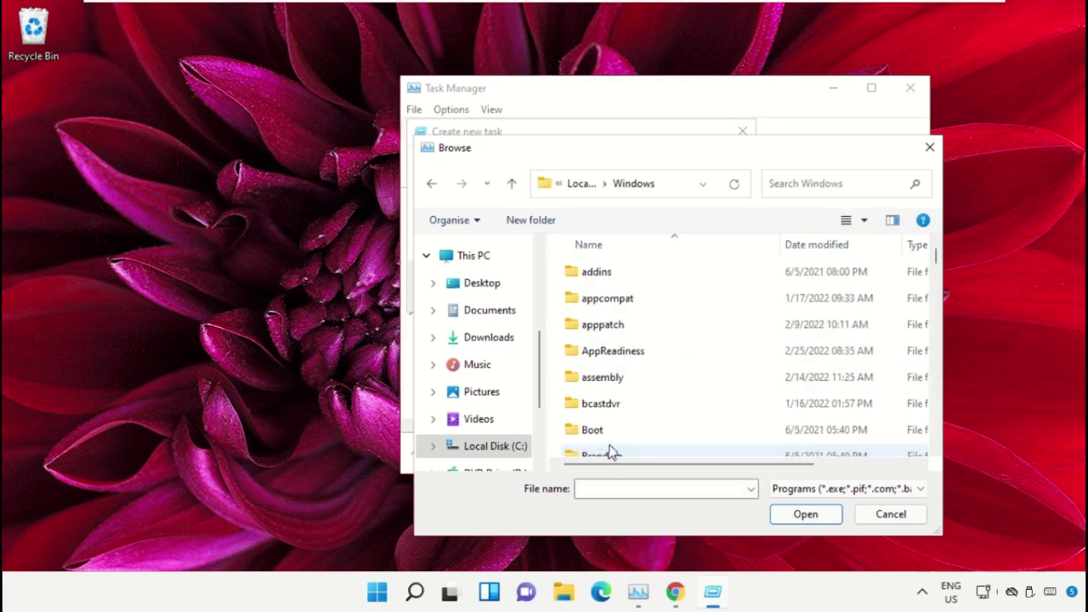
pyautogui.write('sys')
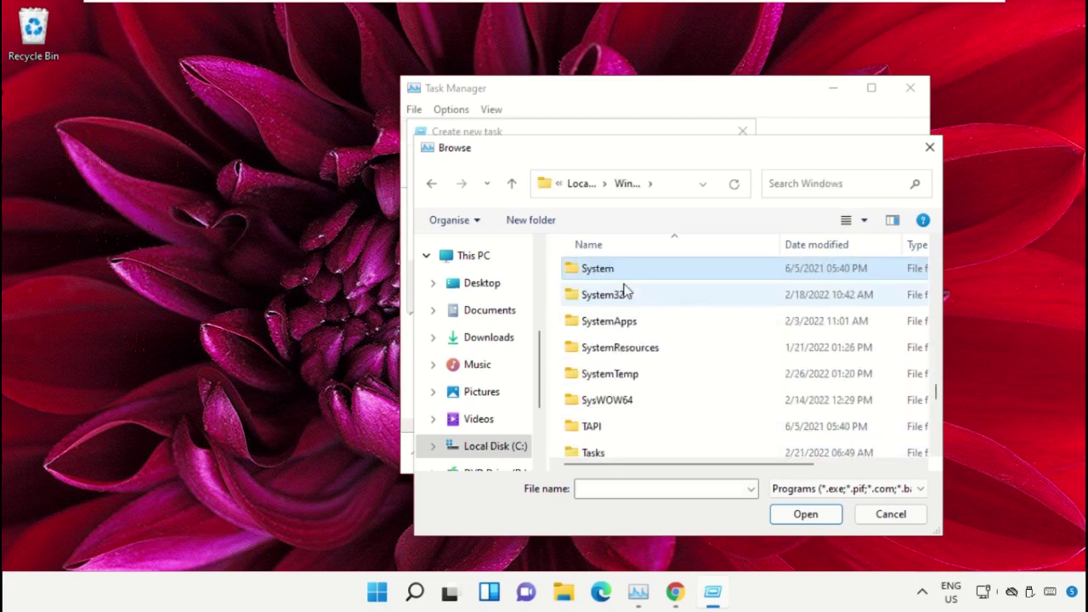
pyautogui.doubleClick(633, 297)
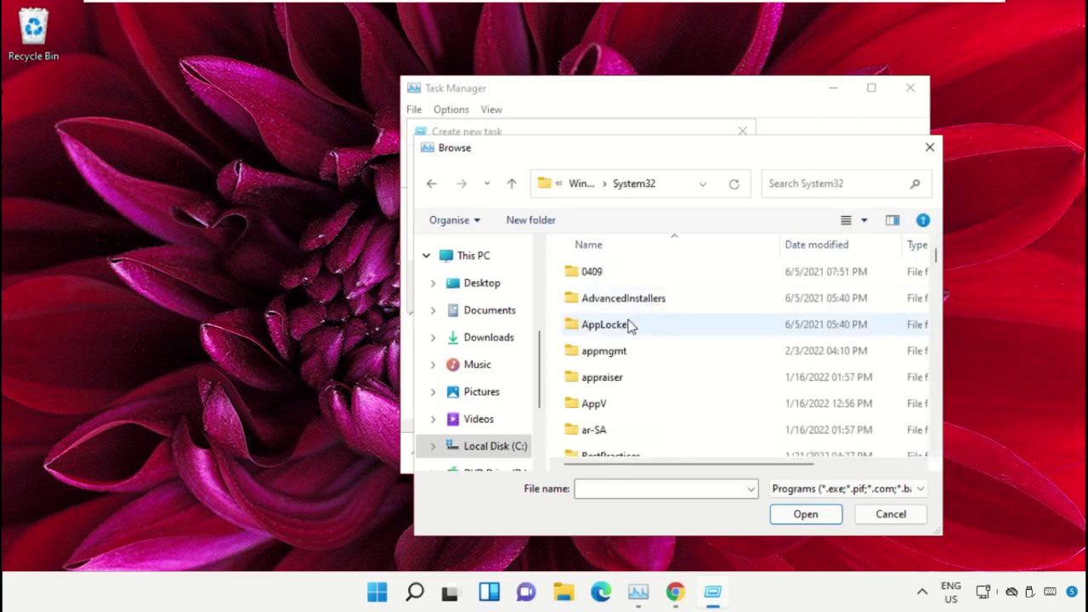
# Step: Choose cmd.exe in the System32 folder as the program for the new task
pyautogui.scroll(-3, 630, 323)
pyautogui.scroll(-20, 638, 340)
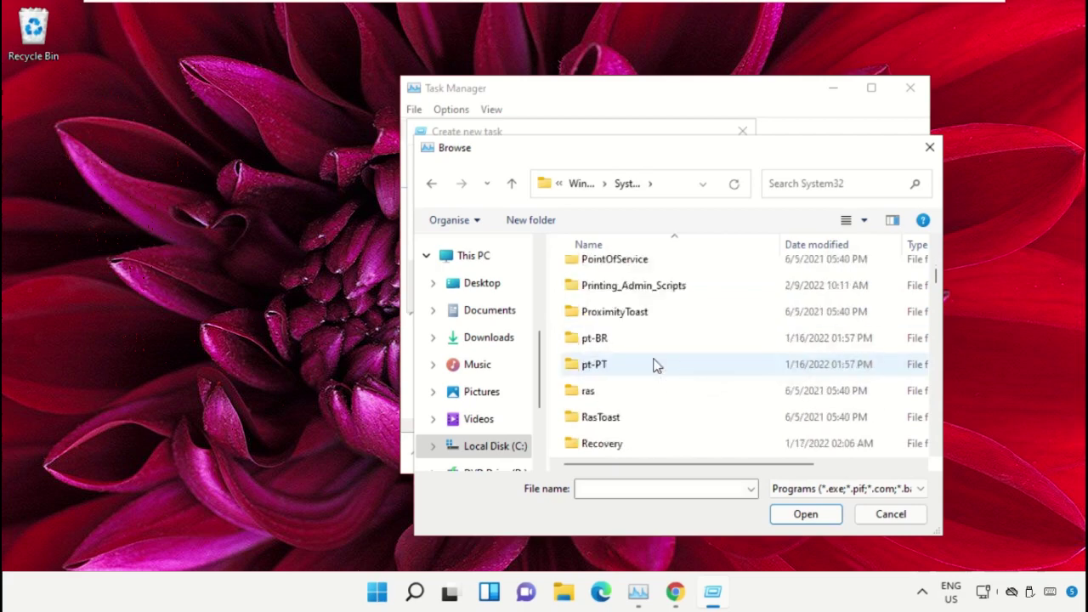
pyautogui.doubleClick(656, 365)
pyautogui.hotkey('alt', 'Left')
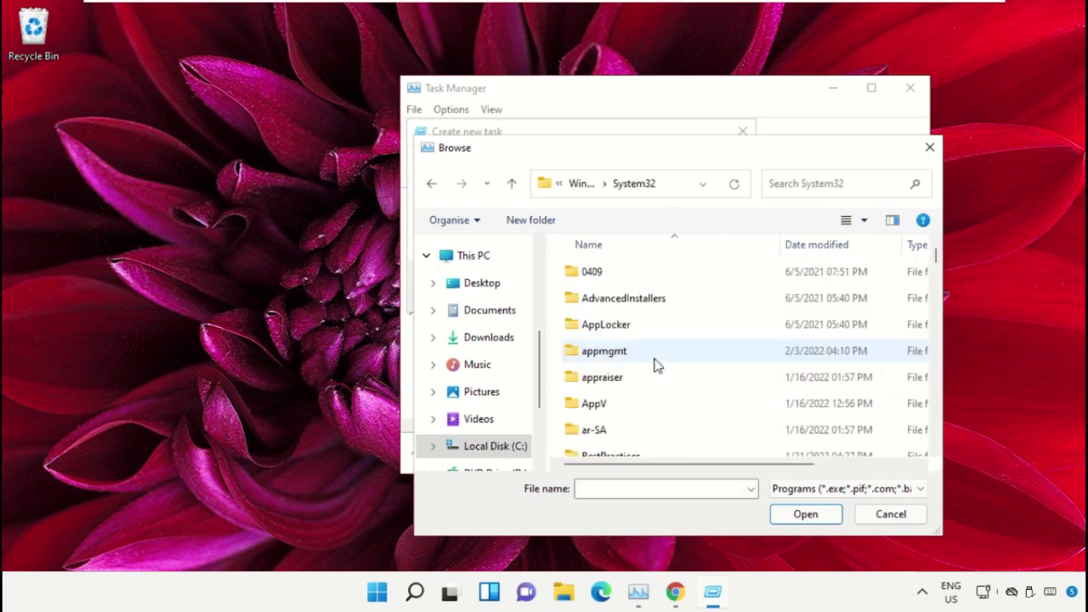
pyautogui.scroll(-20, 656, 365)
pyautogui.write('cmd.exe')
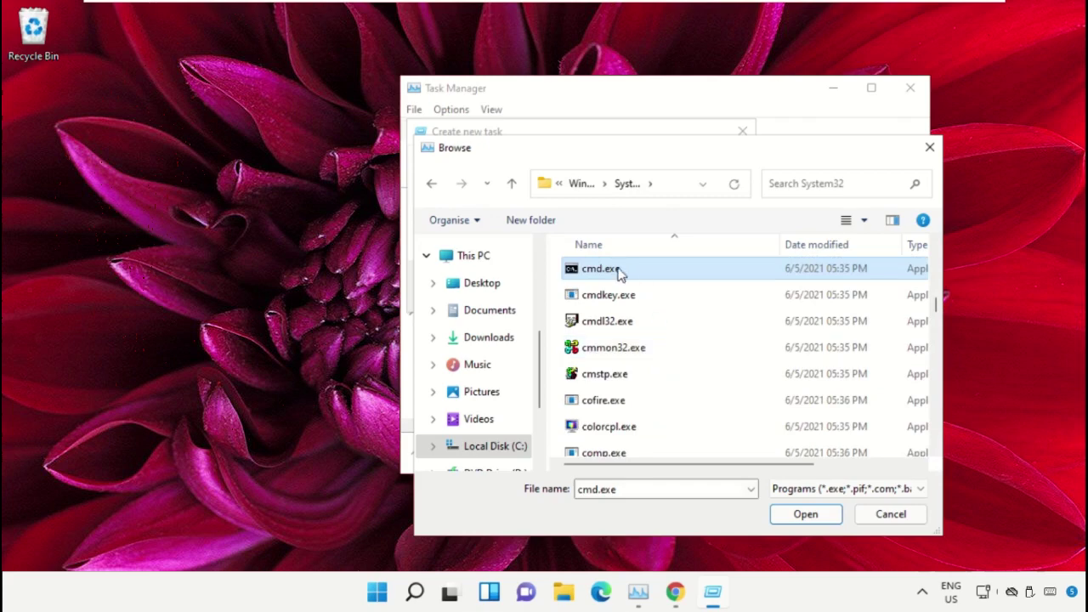
pyautogui.doubleClick(620, 272)
# Step: Run C:\Windows\System32\cmd.exe with administrative privileges, and shrink and reposition its window on the desktop
pyautogui.moveTo(658, 211); pyautogui.dragTo(425, 236)
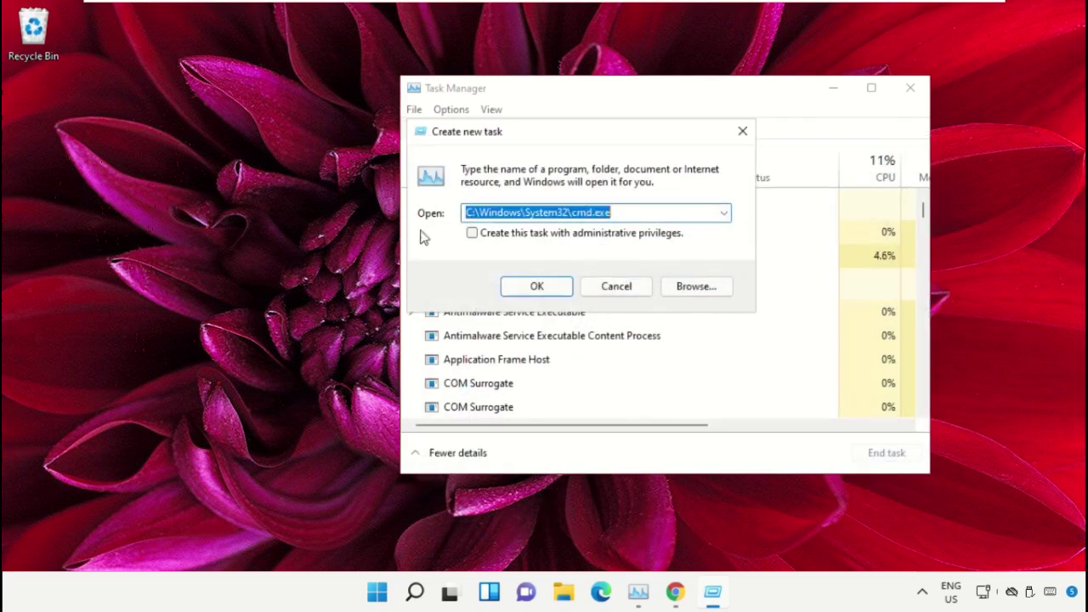
pyautogui.click(473, 233)
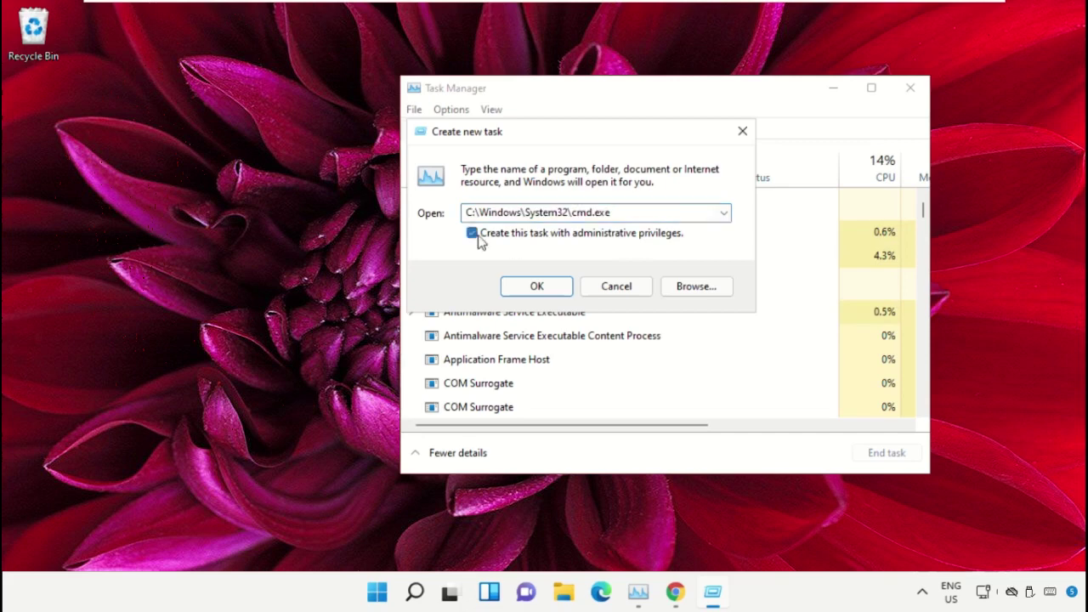
pyautogui.click(536, 287)
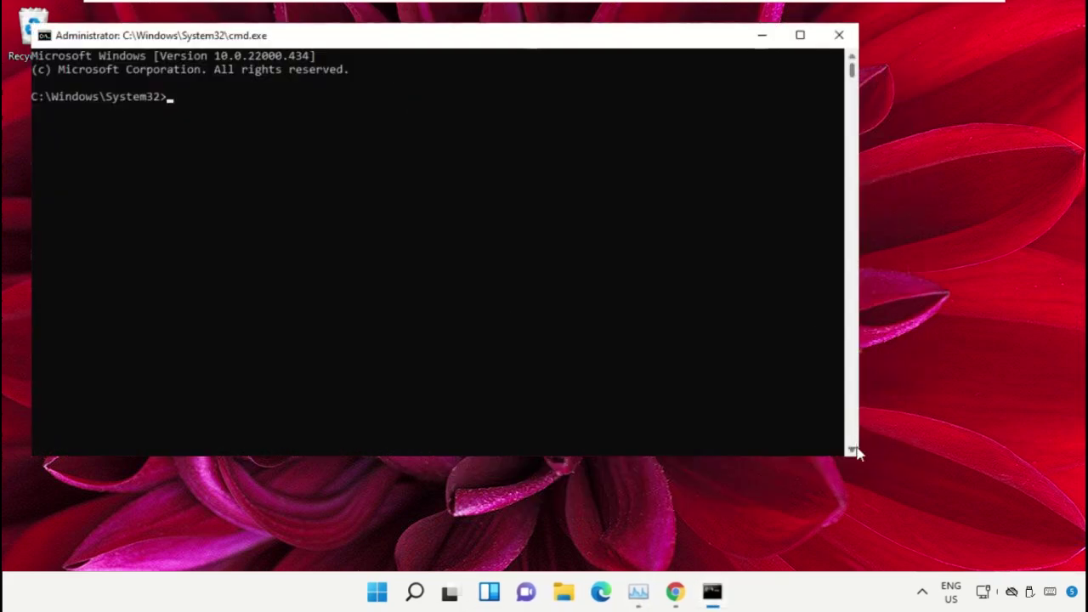
pyautogui.moveTo(856, 461); pyautogui.dragTo(633, 377)
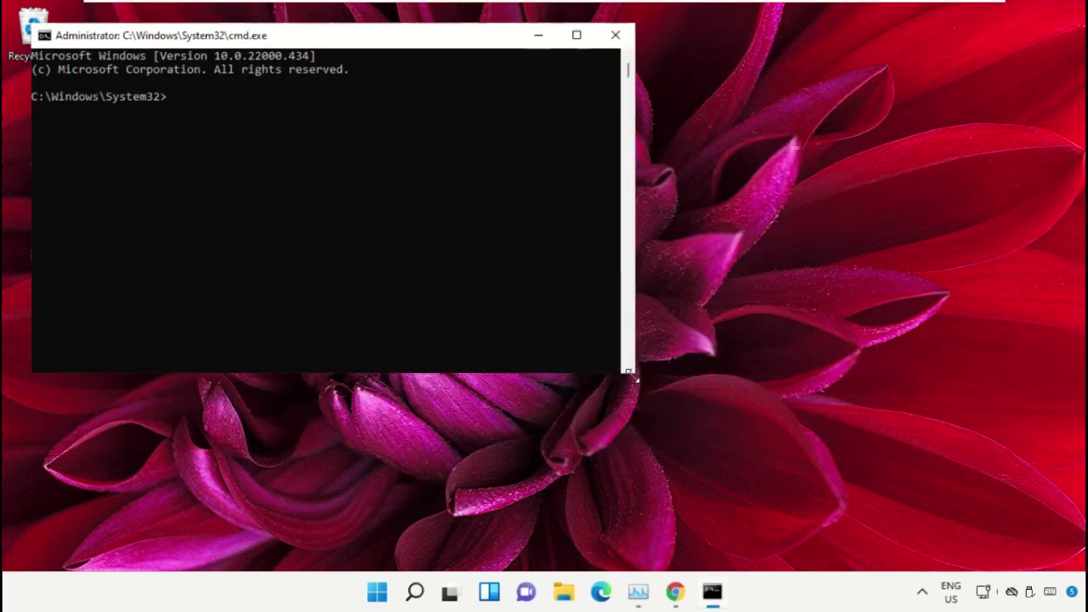
pyautogui.moveTo(393, 35); pyautogui.dragTo(671, 207)
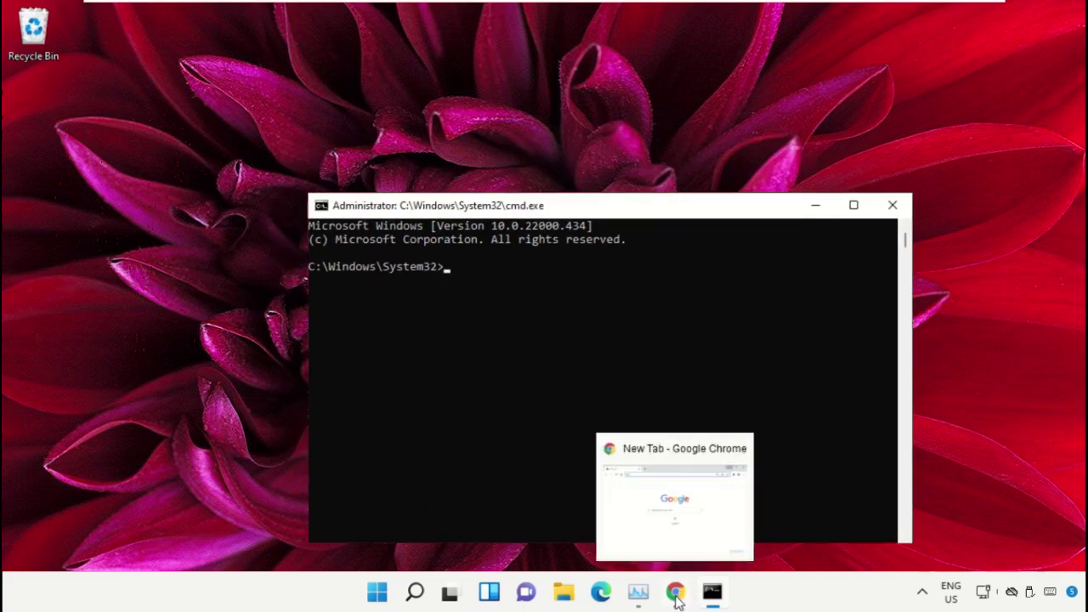
# Step: Switch to Google Chrome, open google.com and search for "hows.tech windows commands"
pyautogui.moveTo(680, 600); pyautogui.dragTo(643, 595)
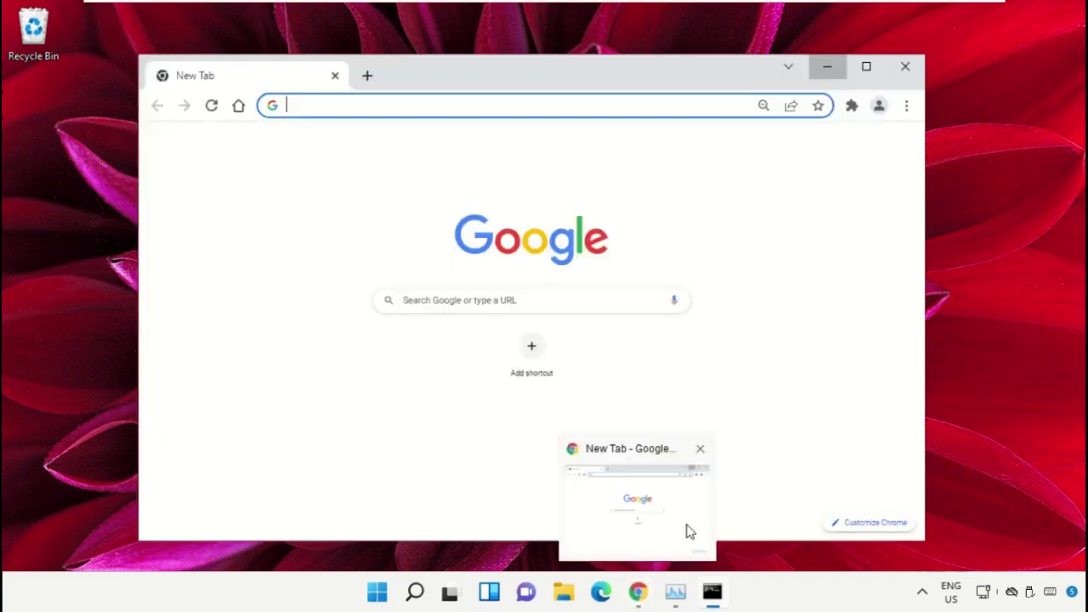
pyautogui.click(684, 527)
pyautogui.write('google.com')
pyautogui.press('Return')
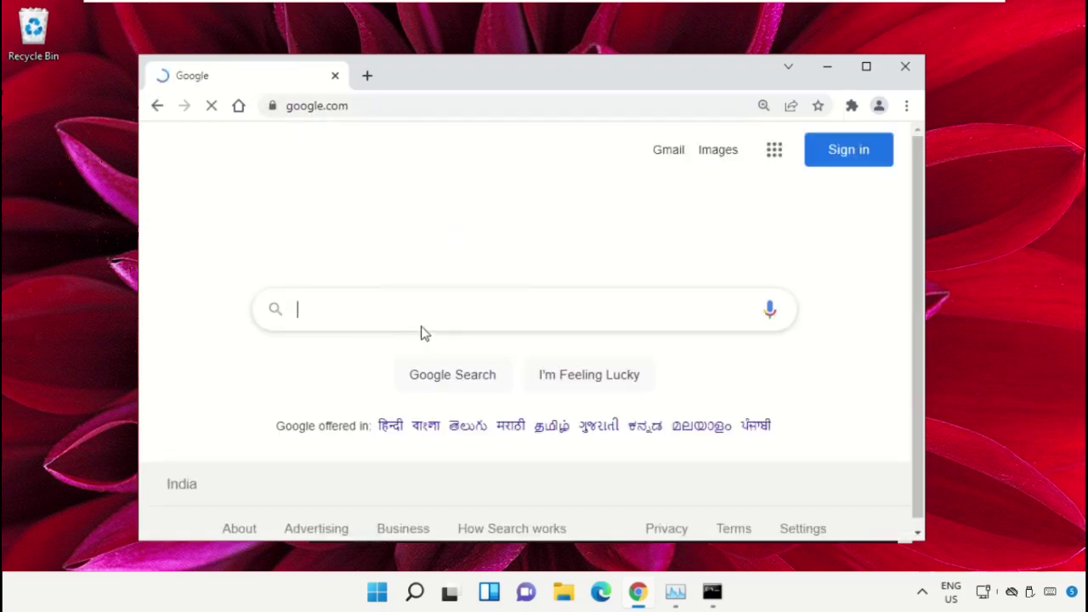
pyautogui.write('hows.tech')
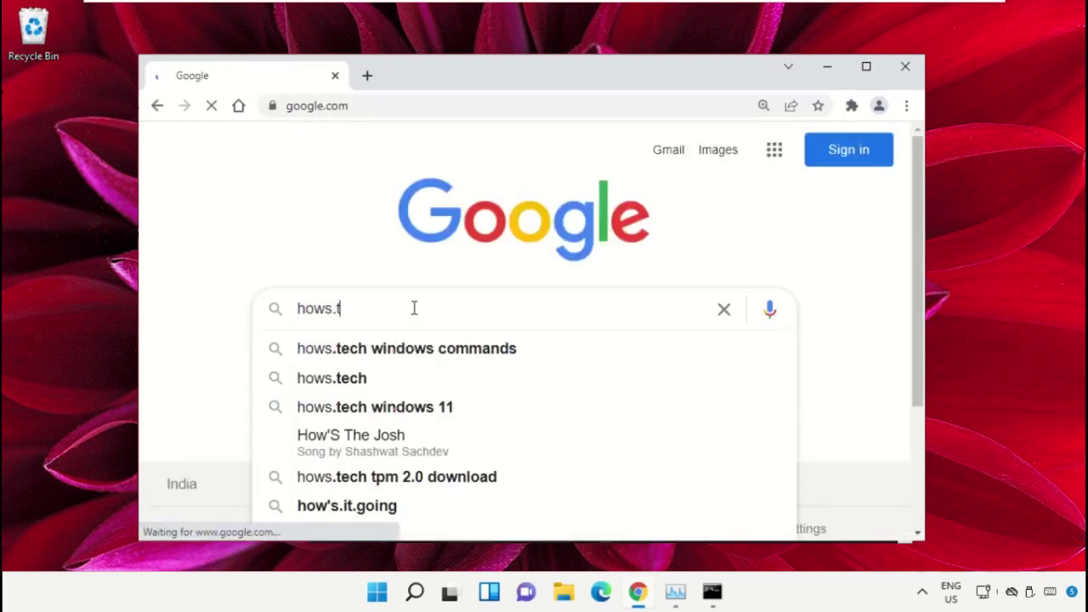
pyautogui.press('Down')
pyautogui.press('Return')
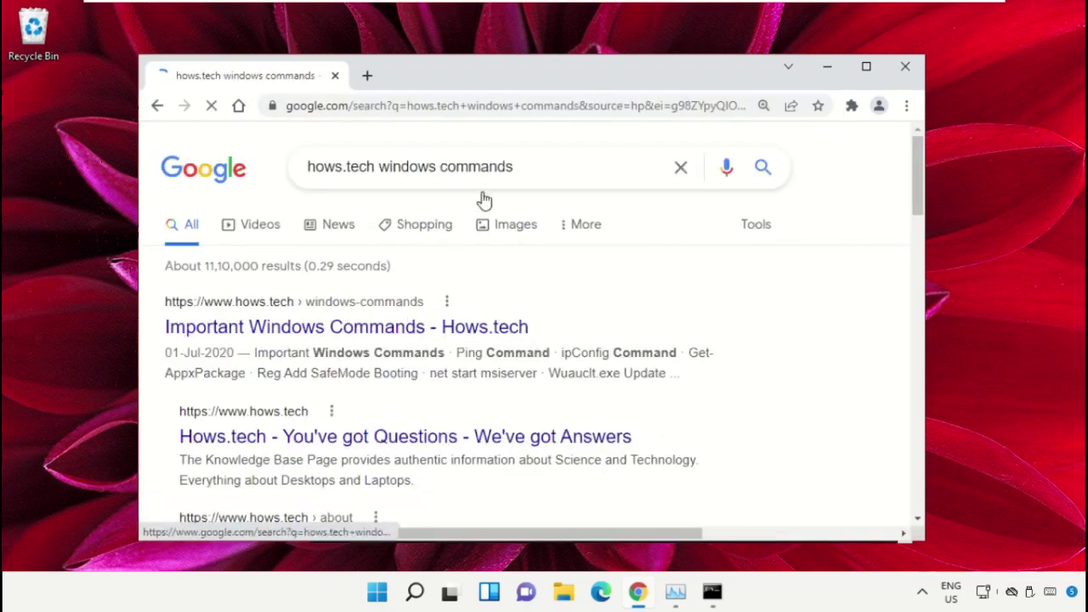
# Step: Open the "Important Windows Commands - Hows.tech" search result
pyautogui.moveTo(558, 165); pyautogui.dragTo(276, 156)
pyautogui.click(334, 143)
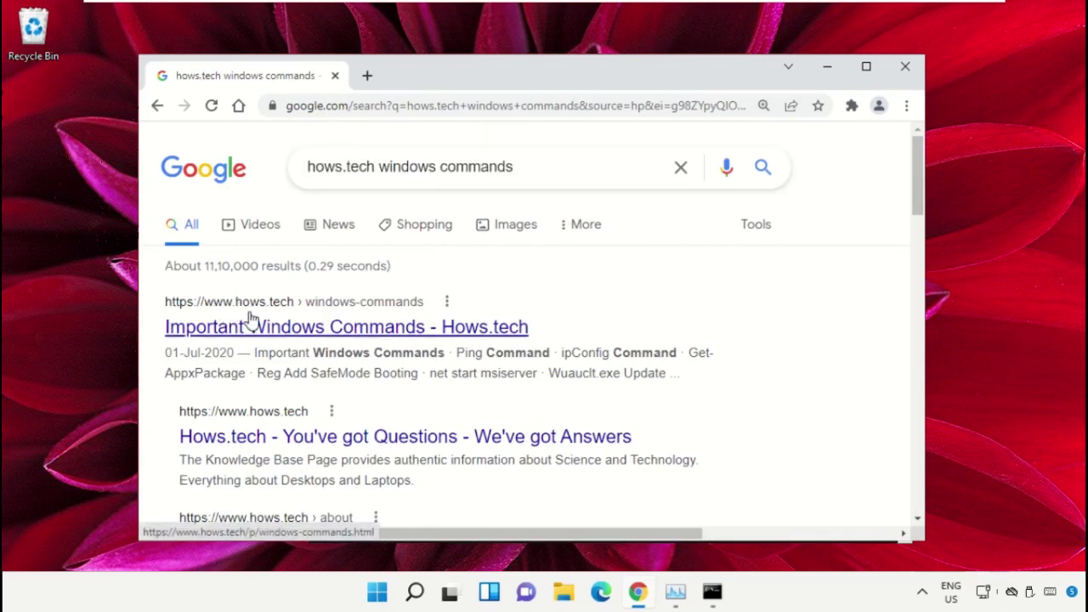
pyautogui.click(466, 338)
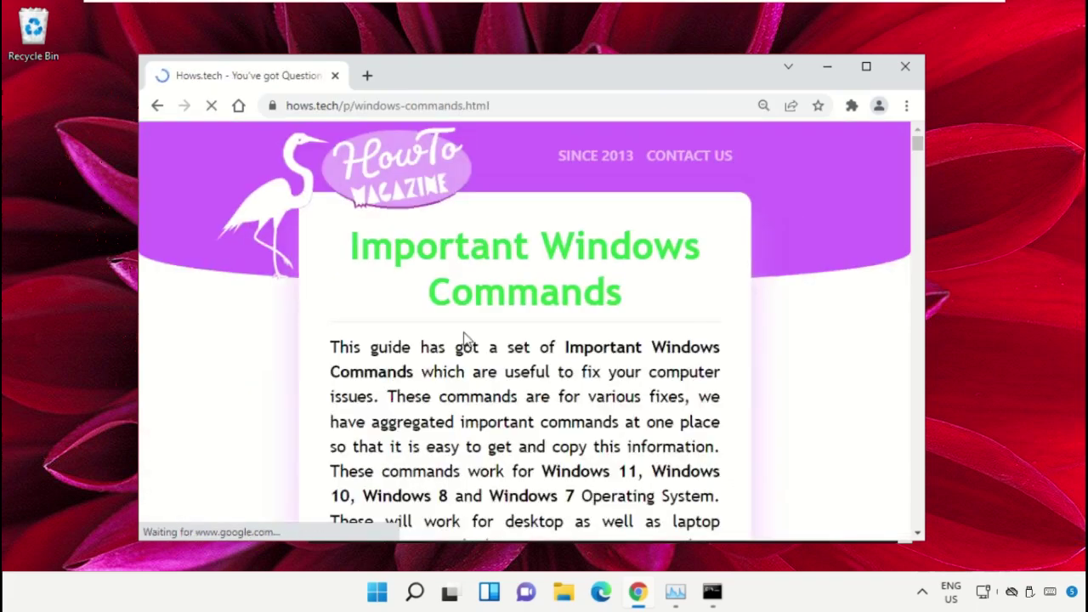
# Step: Find Command 12 on the page and copy its text, sfc /scanfile=c:\windows\system32\ieframe.dll
pyautogui.scroll(-8, 535, 230)
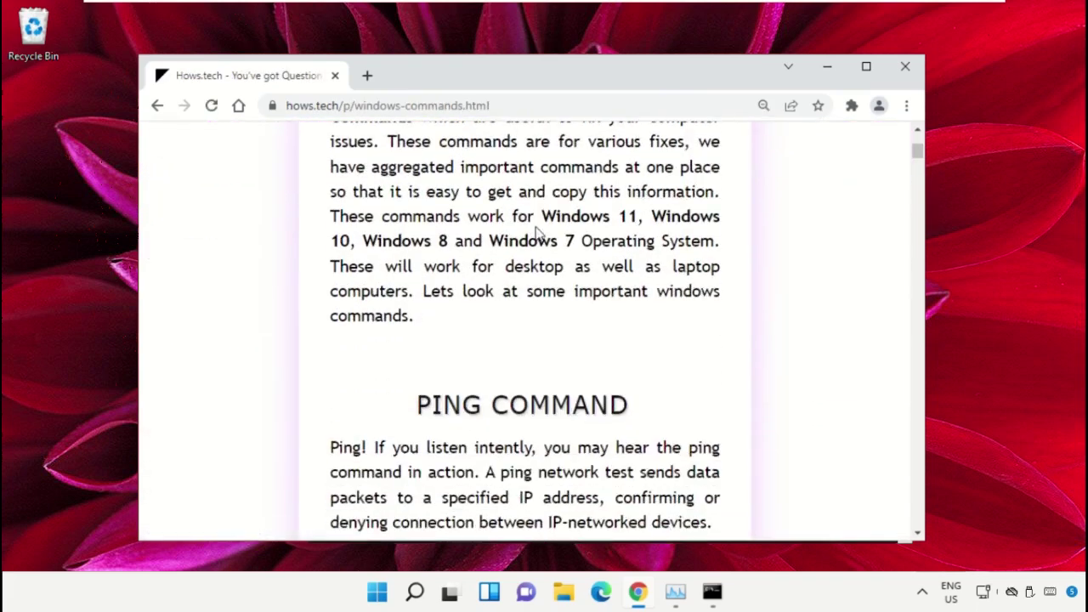
pyautogui.scroll(-20, 535, 236)
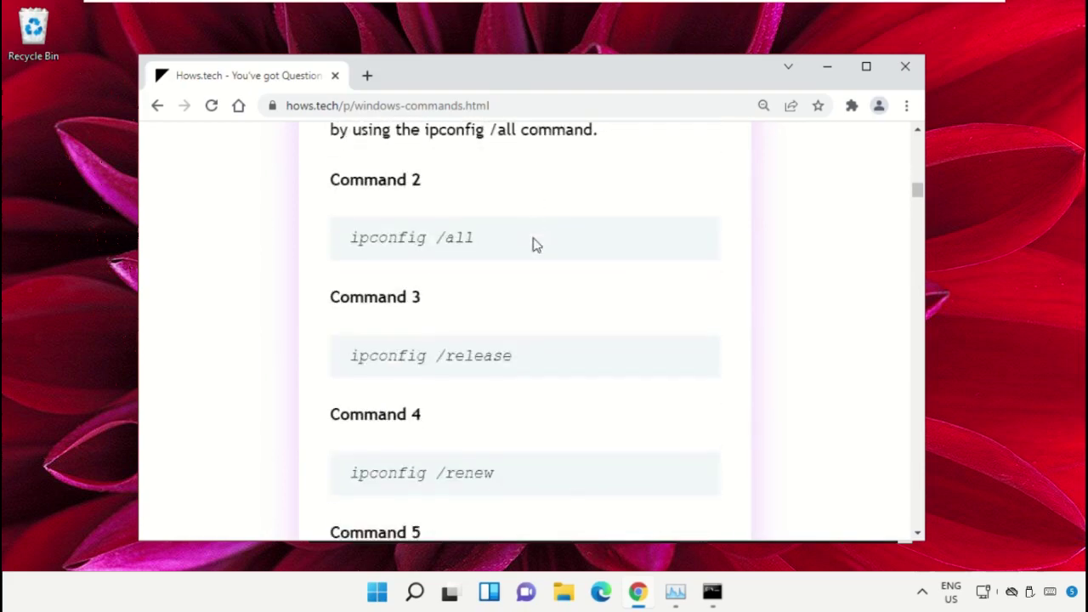
pyautogui.scroll(-20, 534, 264)
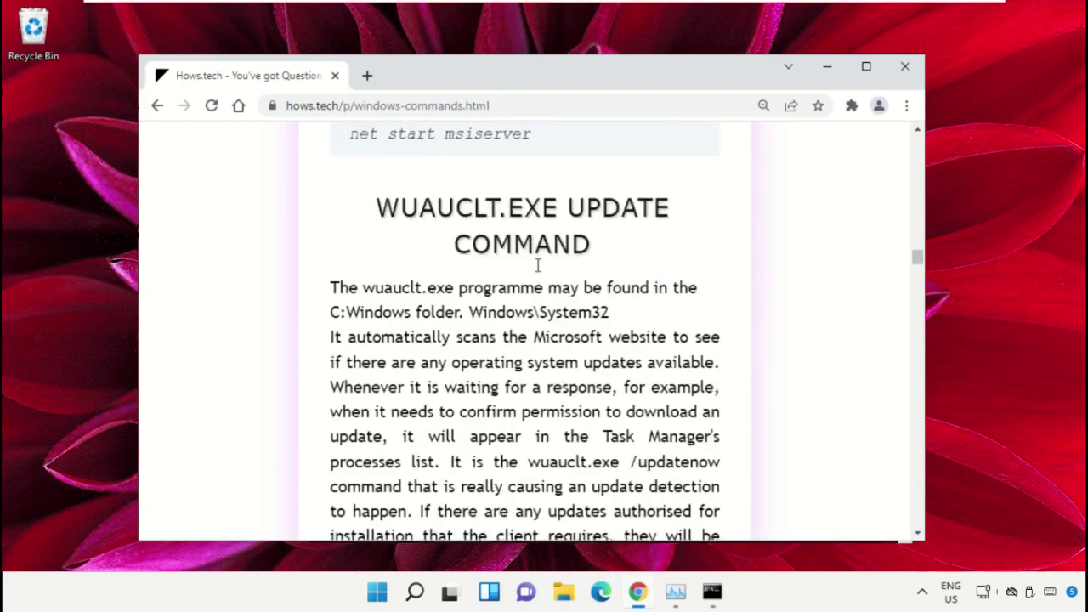
pyautogui.scroll(-8, 537, 269)
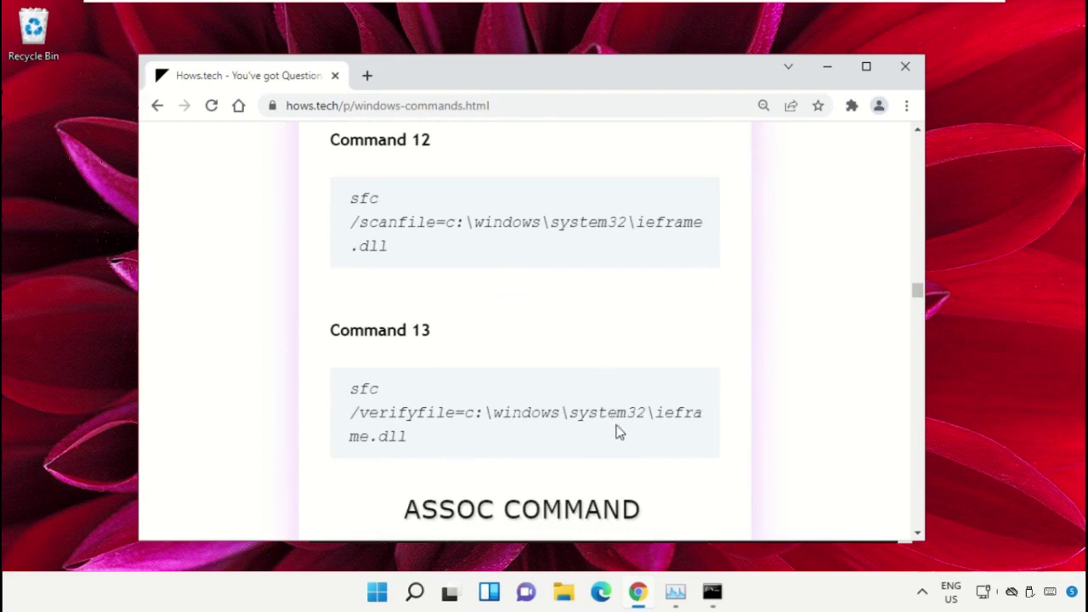
pyautogui.tripleClick(481, 224)
pyautogui.rightClick(429, 223)
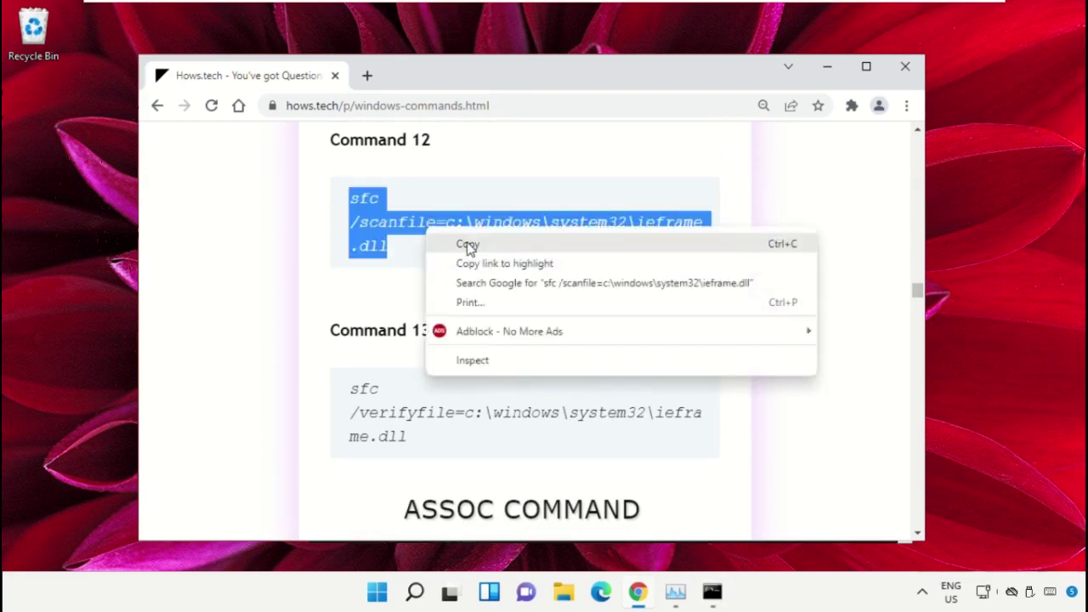
pyautogui.click(466, 243)
# Step: Switch to the administrator Command Prompt, paste the copied sfc /scanfile=c:\windows\system32\ieframe.dll command and run it
pyautogui.click(710, 592)
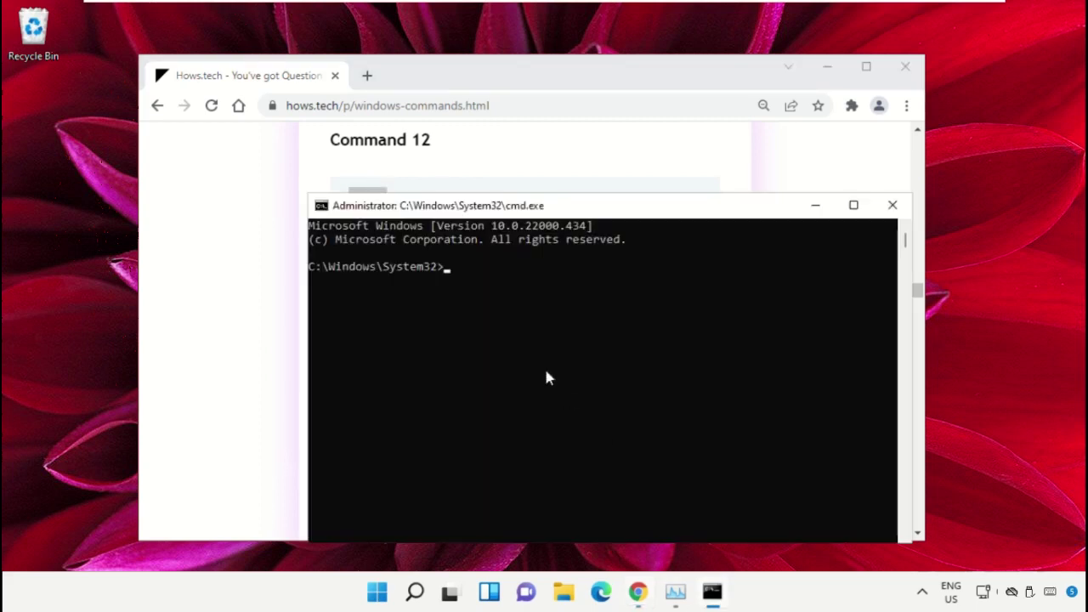
pyautogui.rightClick(478, 271)
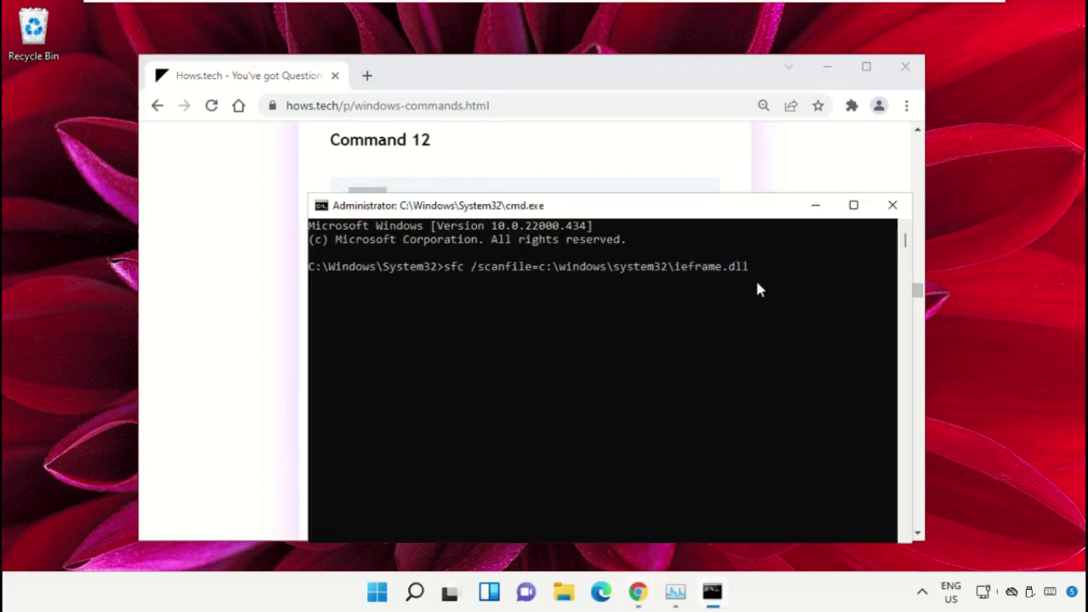
pyautogui.press('Return')
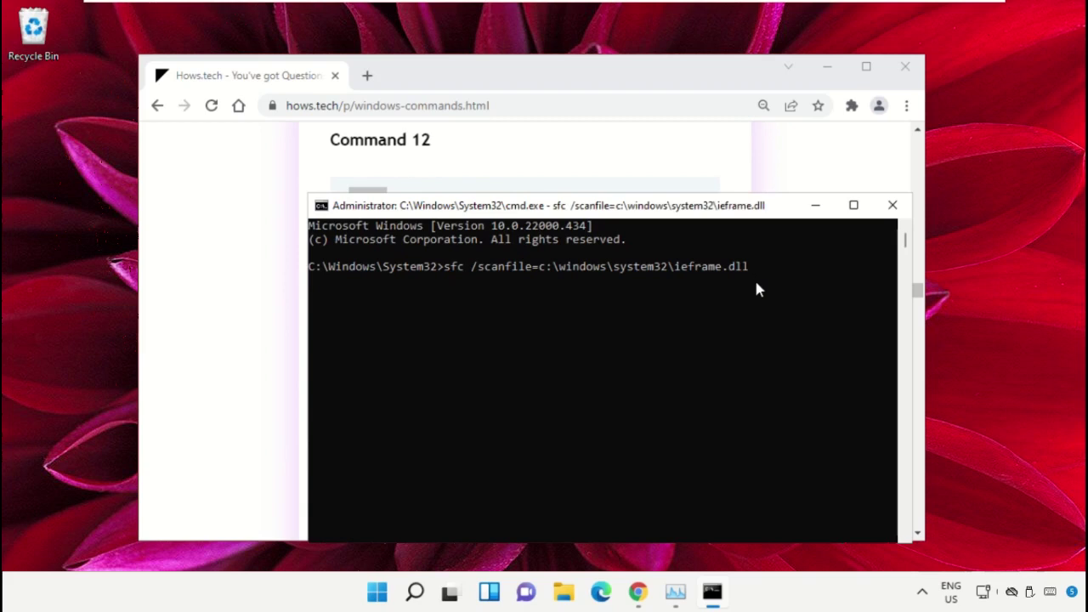
# Step: Return to the Chrome page and copy Command 13, sfc /verifyfile=c:\windows\system32\ieframe.dll
pyautogui.click(644, 140)
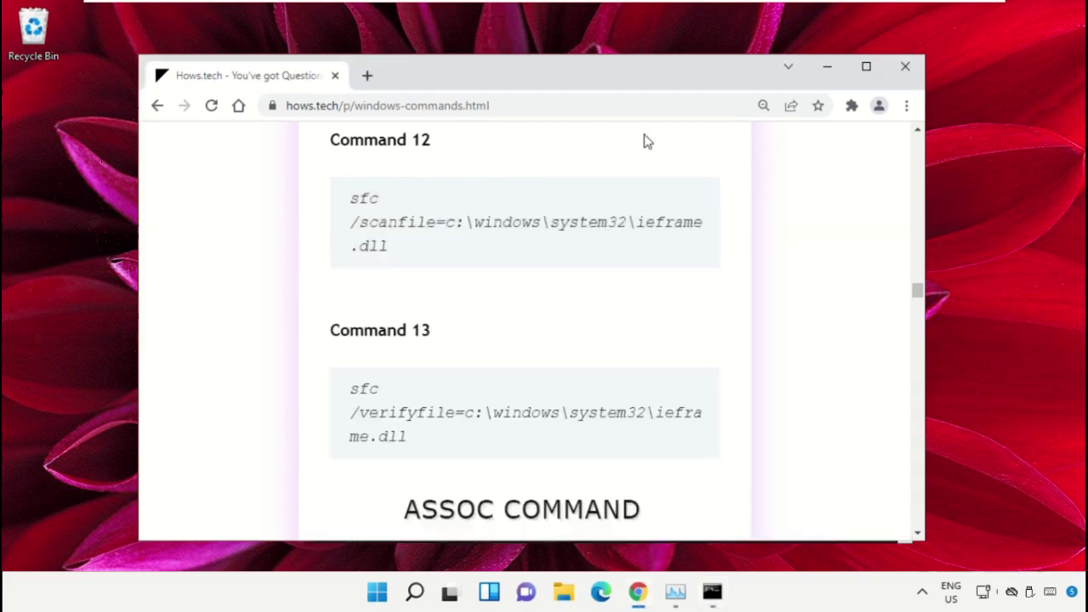
pyautogui.tripleClick(472, 410)
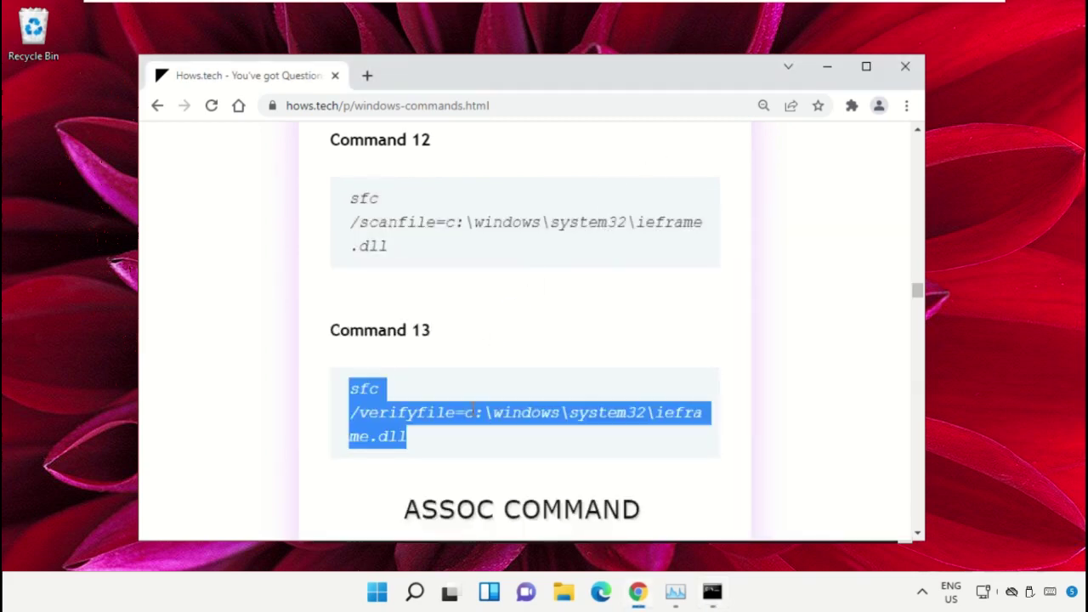
pyautogui.rightClick(473, 412)
pyautogui.click(556, 267)
# Step: Run the copied sfc /verifyfile=c:\windows\system32\ieframe.dll command in the Command Prompt and close it with exit
pyautogui.click(714, 593)
pyautogui.rightClick(540, 383)
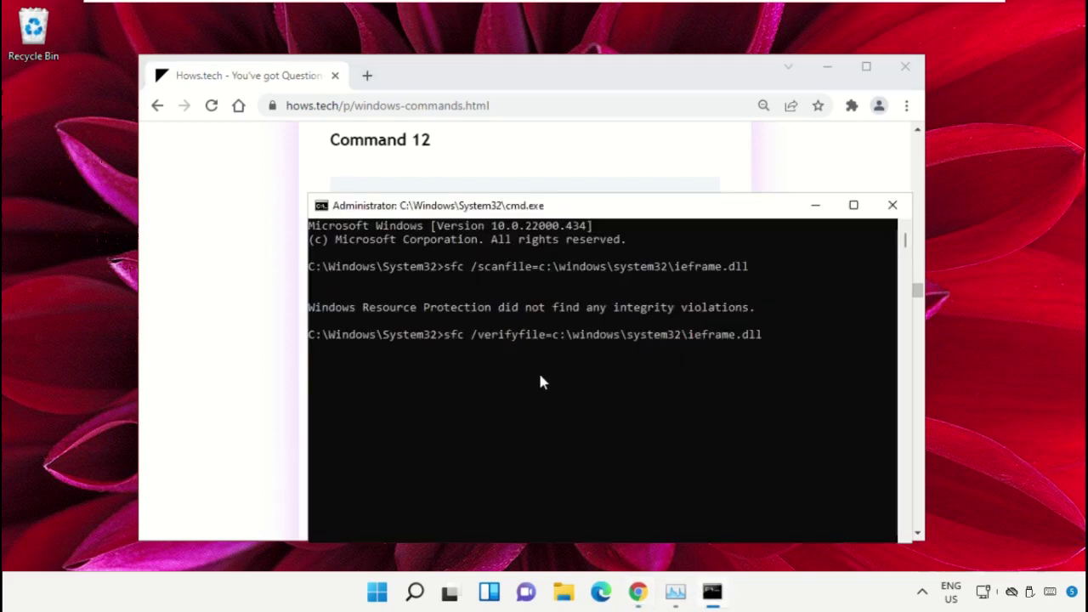
pyautogui.press('Return')
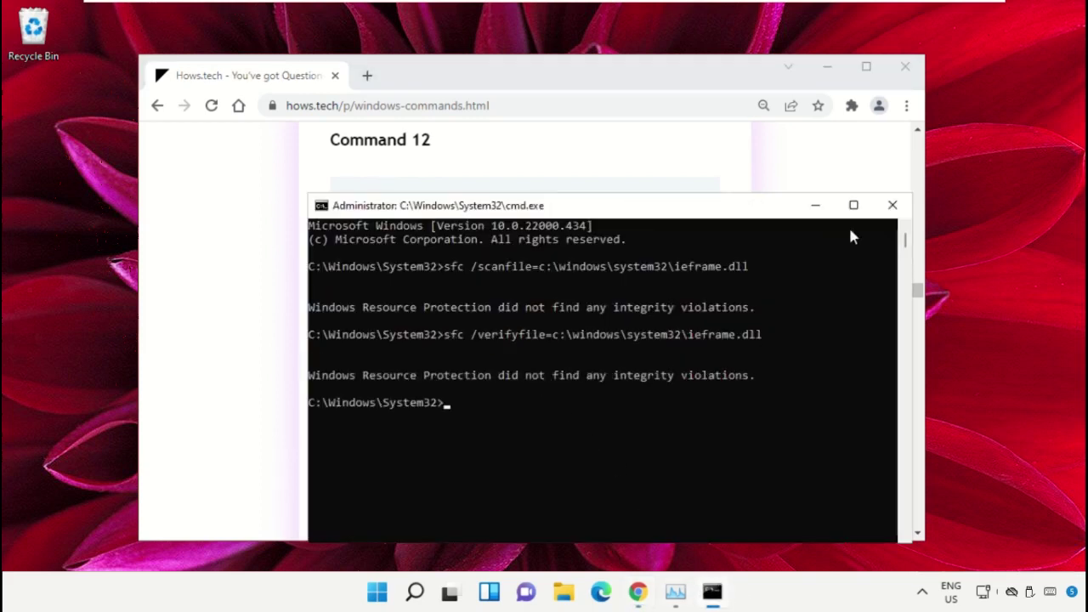
pyautogui.write('exit')
pyautogui.press('Return')
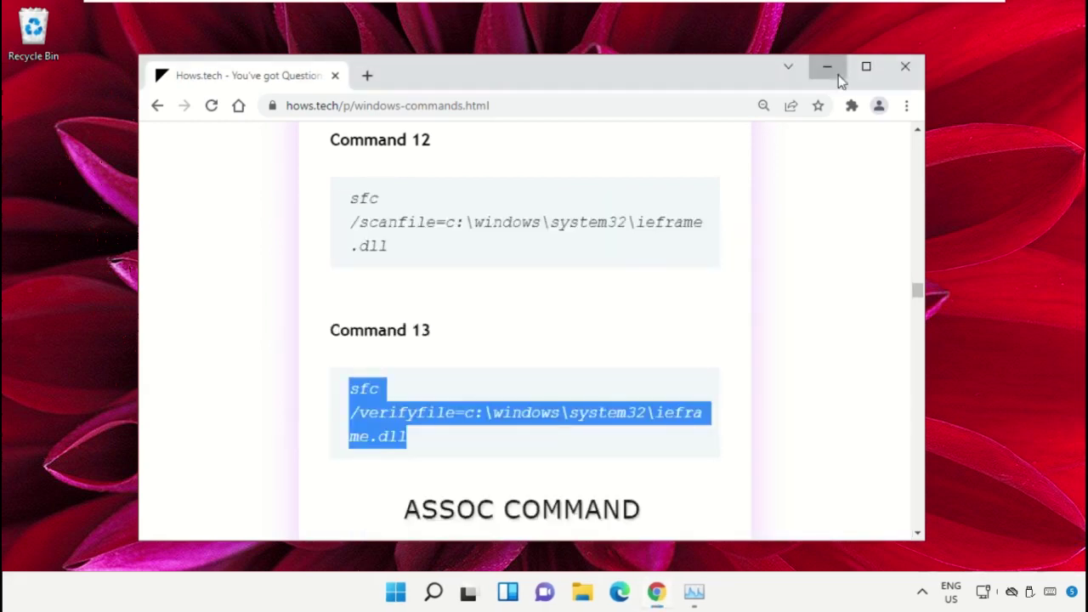
# Step: Close the Chrome window, restart the Windows Explorer process from Task Manager, and close Task Manager
pyautogui.click(837, 75)
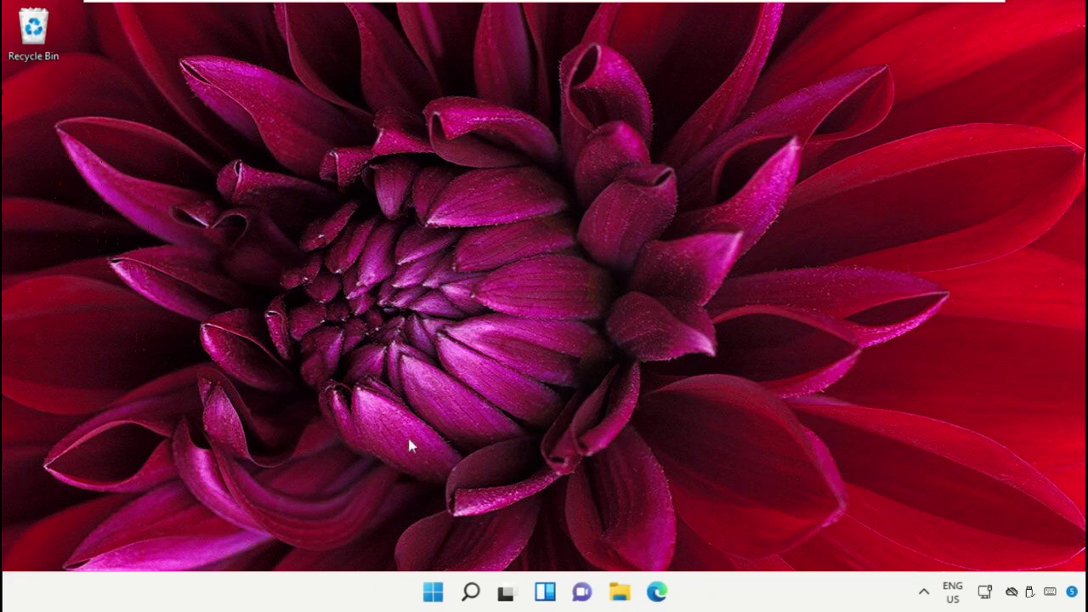
pyautogui.rightClick(429, 590)
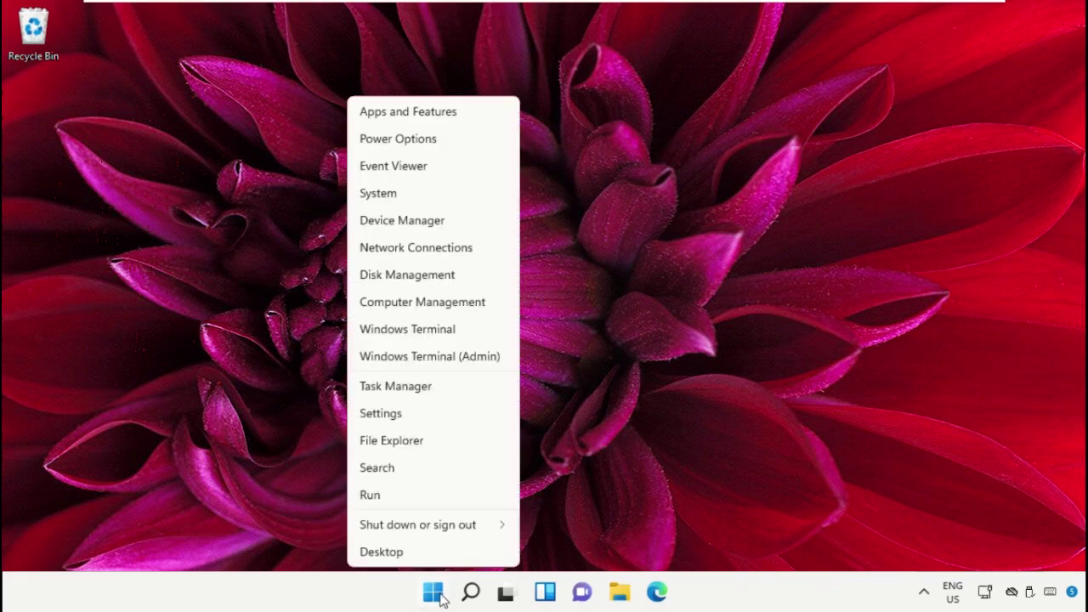
pyautogui.click(447, 394)
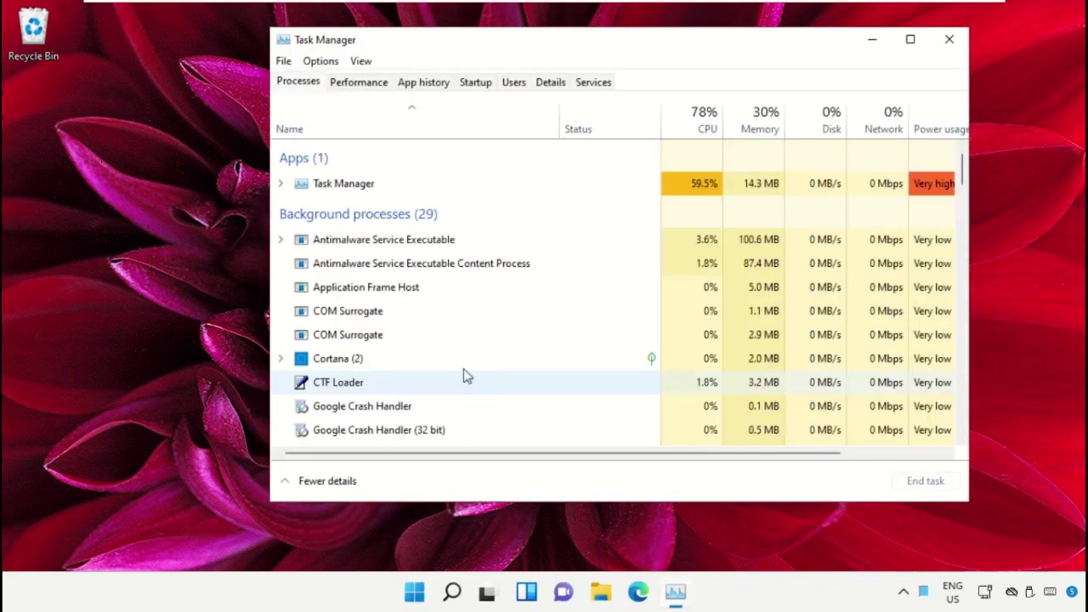
pyautogui.moveTo(553, 51); pyautogui.dragTo(510, 38)
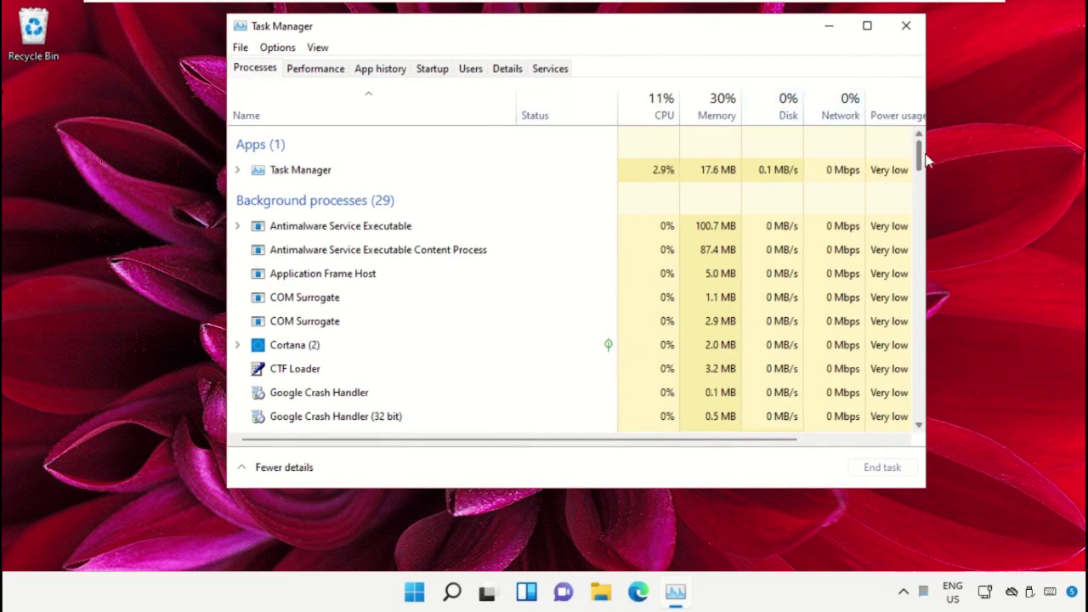
pyautogui.moveTo(922, 162); pyautogui.dragTo(919, 410)
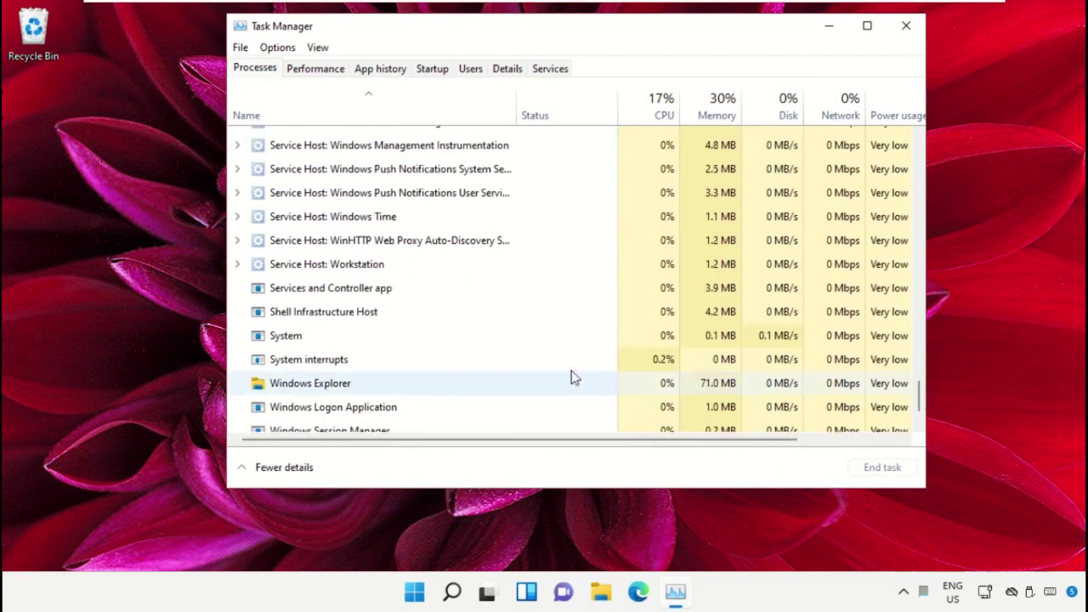
pyautogui.click(344, 387)
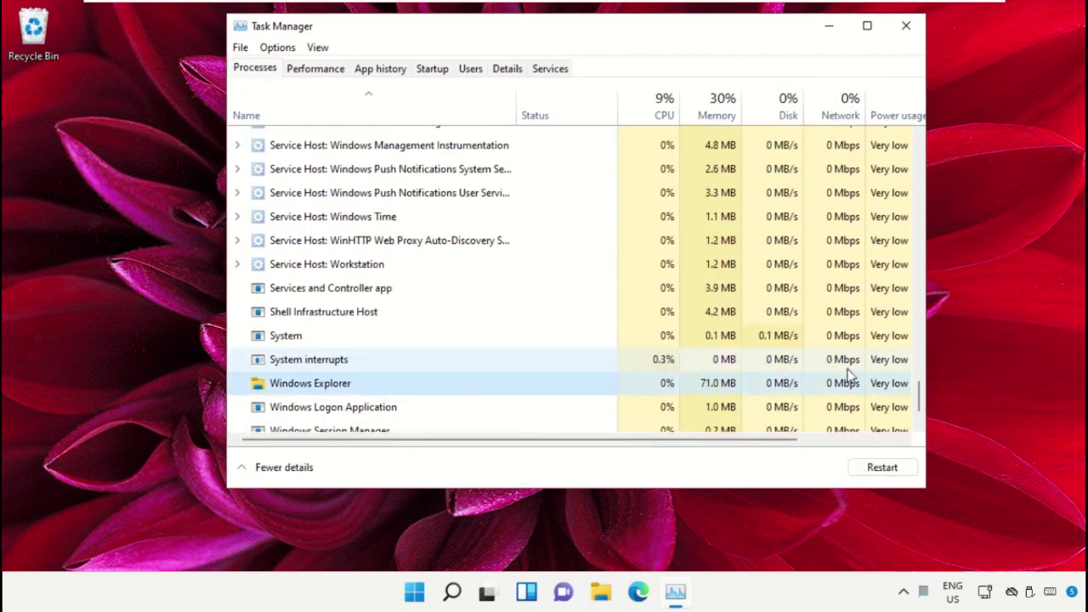
pyautogui.click(899, 474)
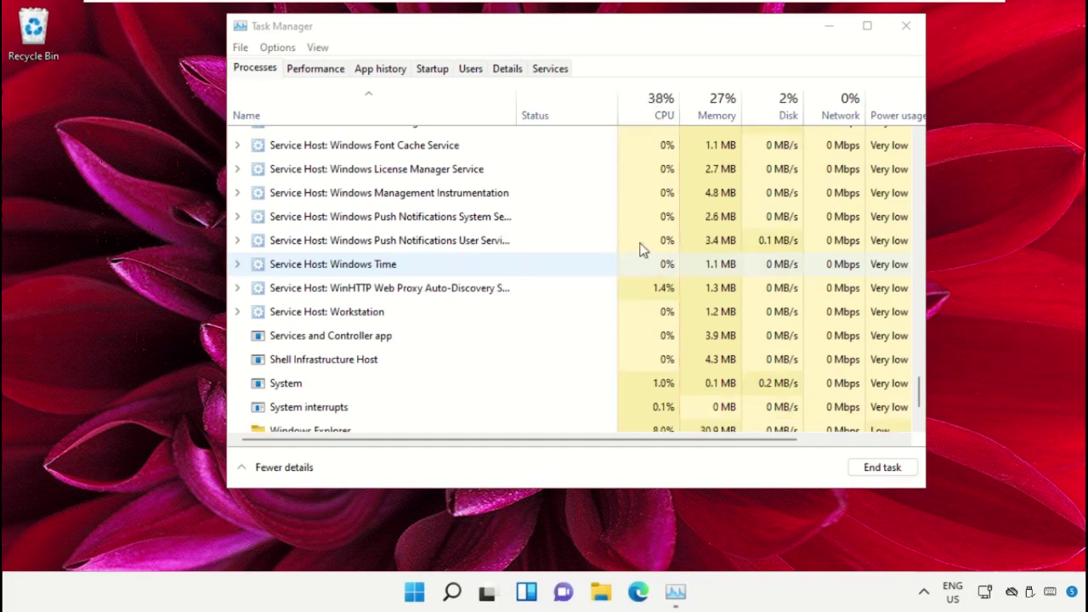
pyautogui.click(906, 26)
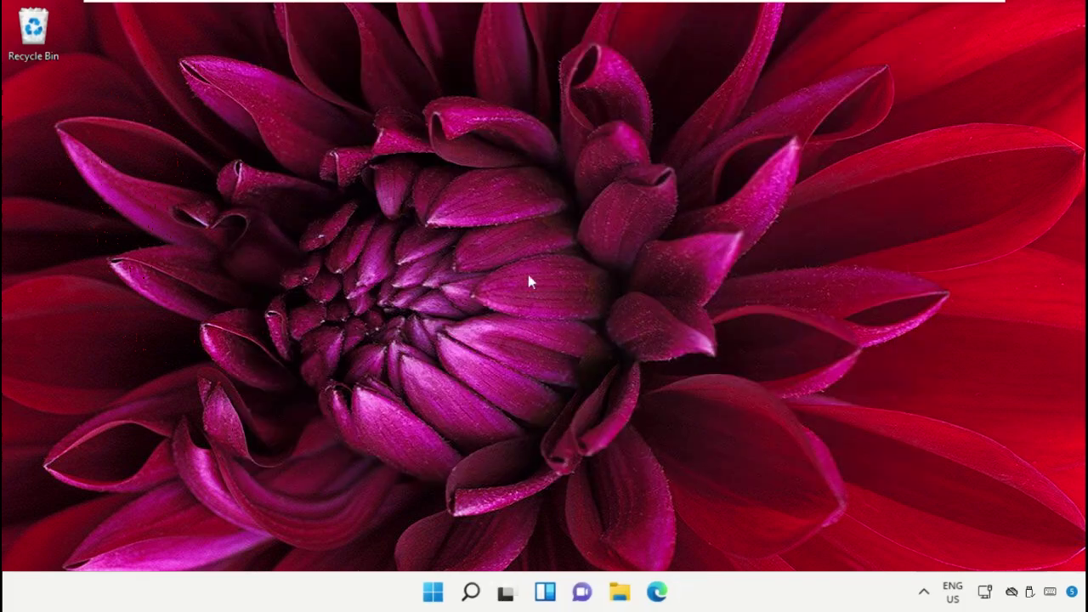
# Step: Open the Microsoft\Windows\Recent\AutomaticDestinations folder with the copied path in the Run dialog and delete all of its files
pyautogui.rightClick(430, 591)
pyautogui.click(429, 499)
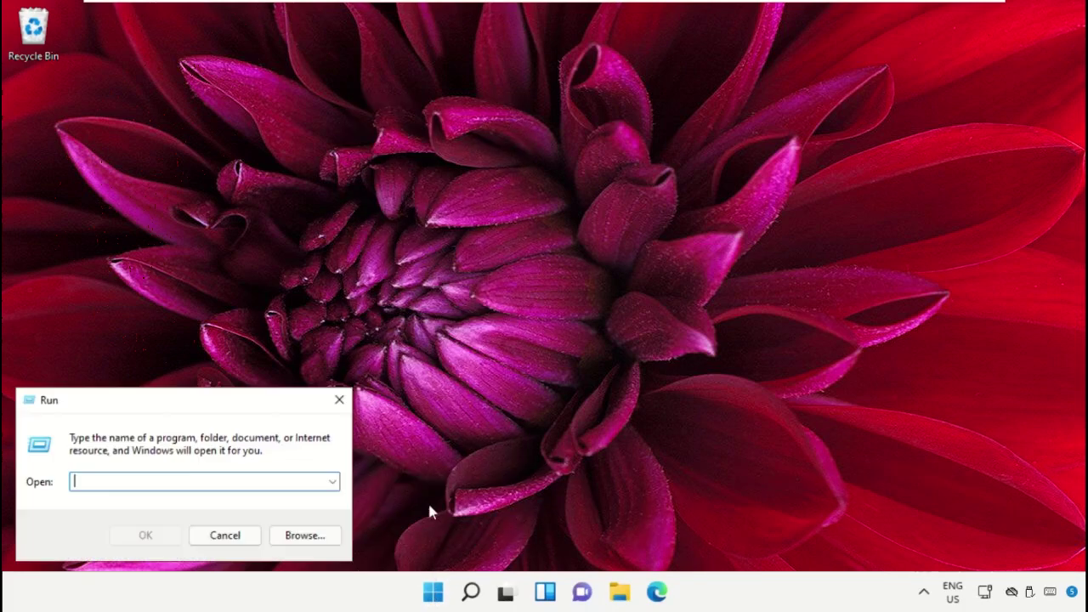
pyautogui.moveTo(261, 403); pyautogui.dragTo(631, 185)
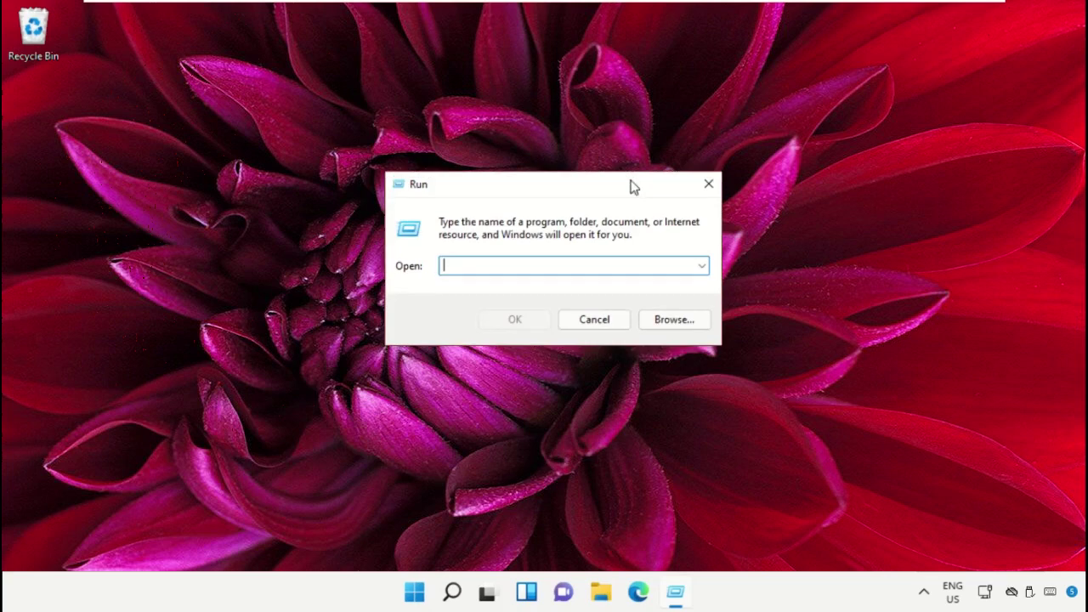
pyautogui.rightClick(595, 264)
pyautogui.click(657, 337)
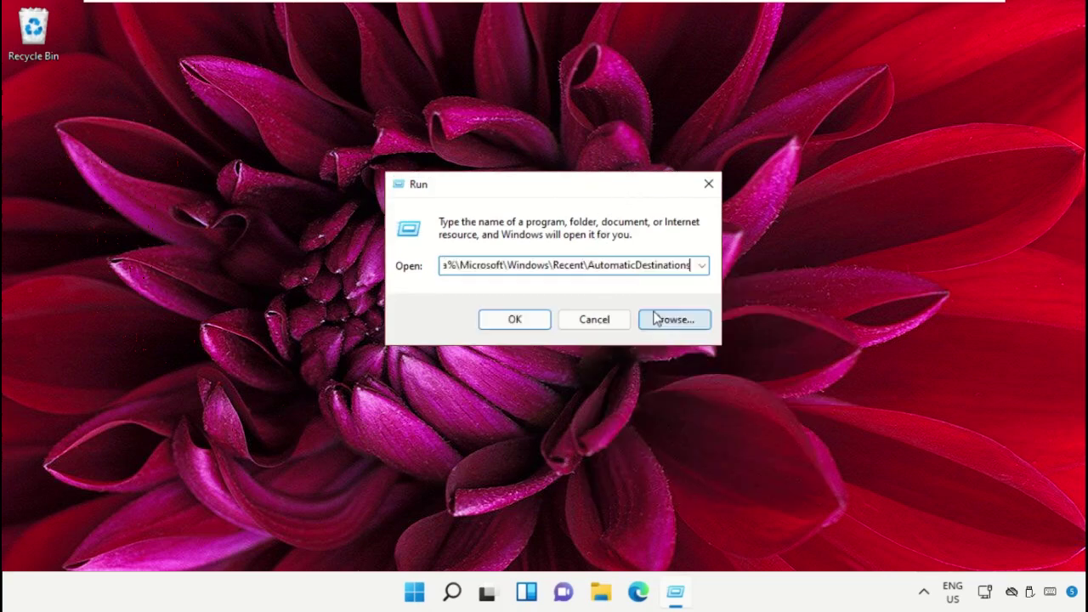
pyautogui.click(513, 318)
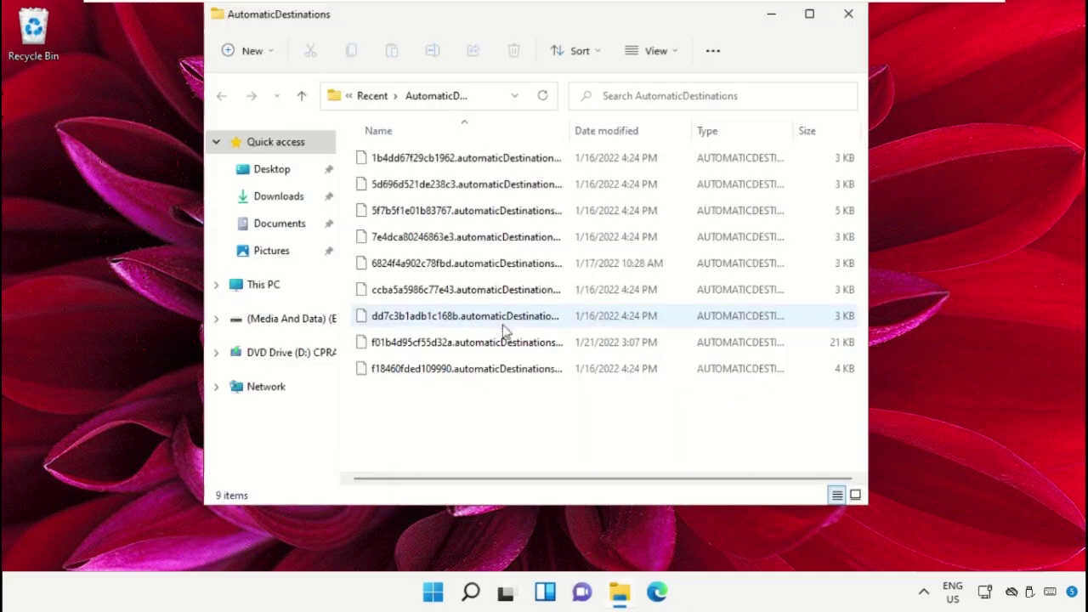
pyautogui.moveTo(487, 406); pyautogui.dragTo(518, 163)
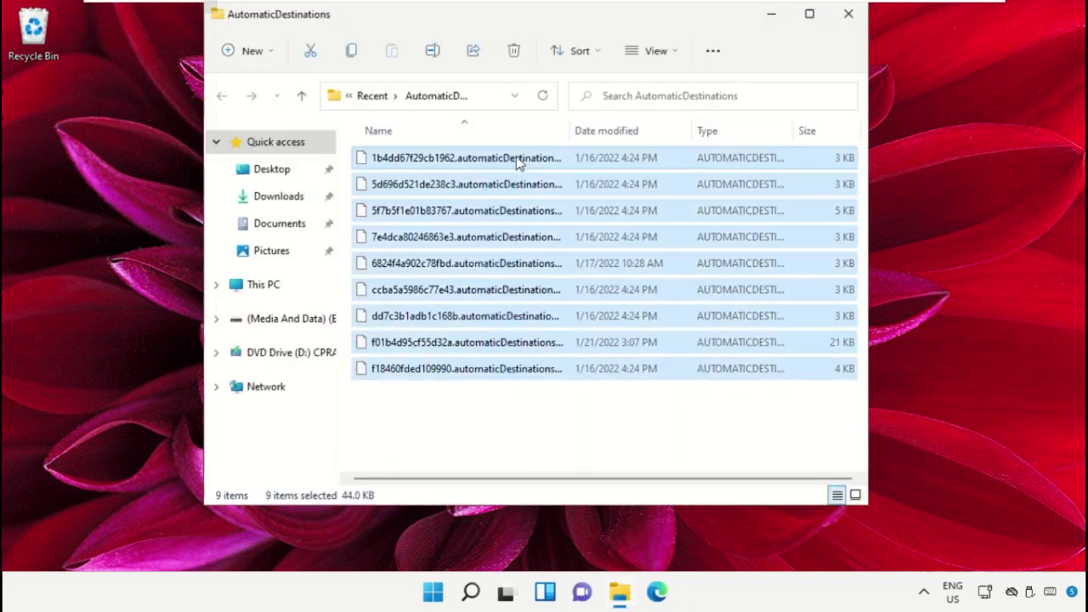
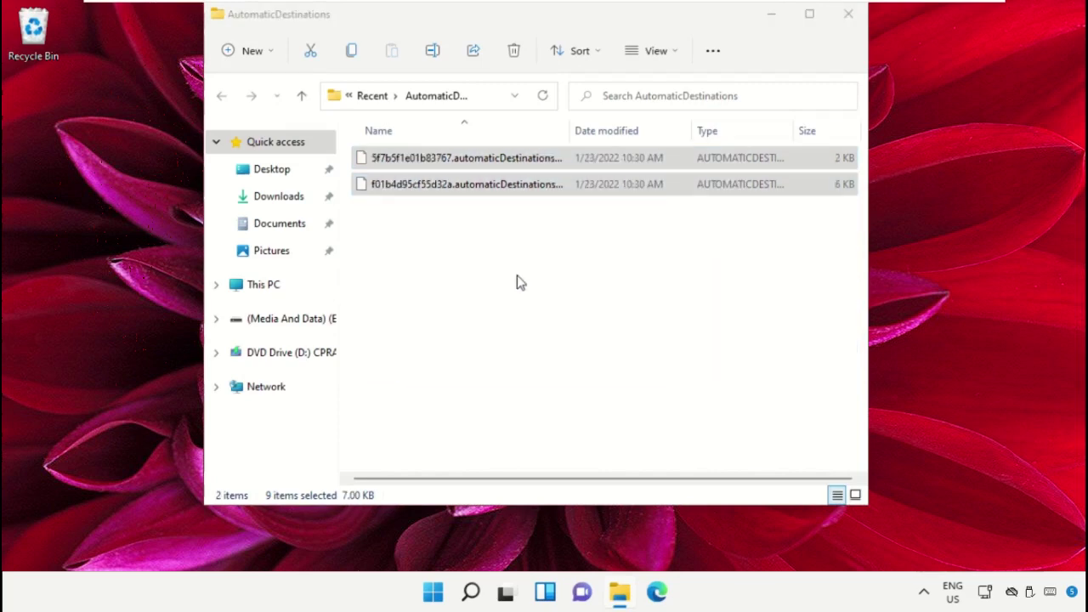
pyautogui.click(847, 14)
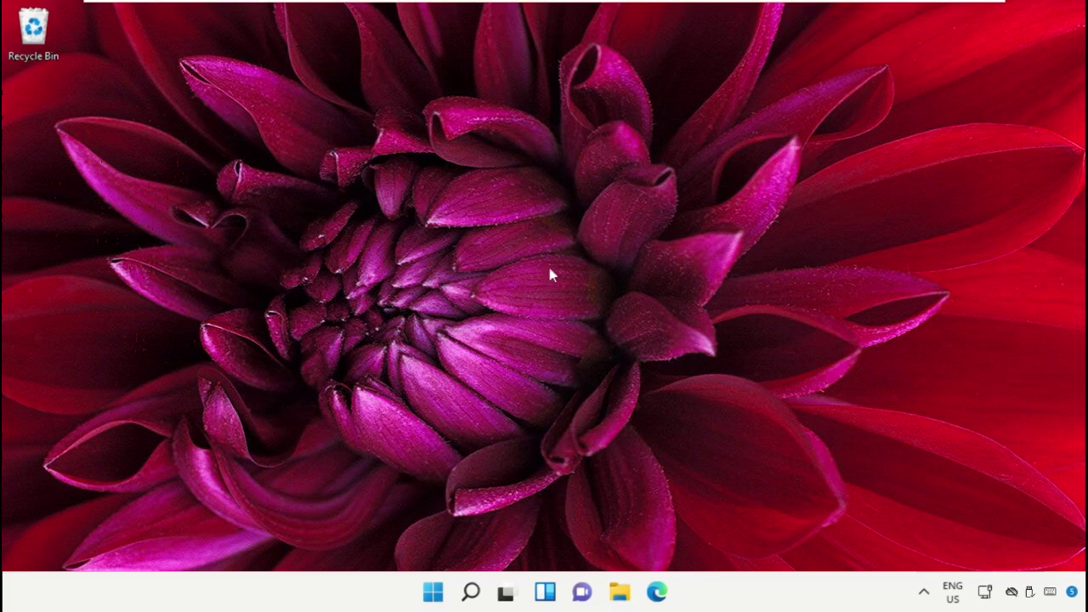
# Step: Disable content indexing in the Downloads folder's advanced attributes, applying the change to this folder, subfolders and files
pyautogui.click(612, 598)
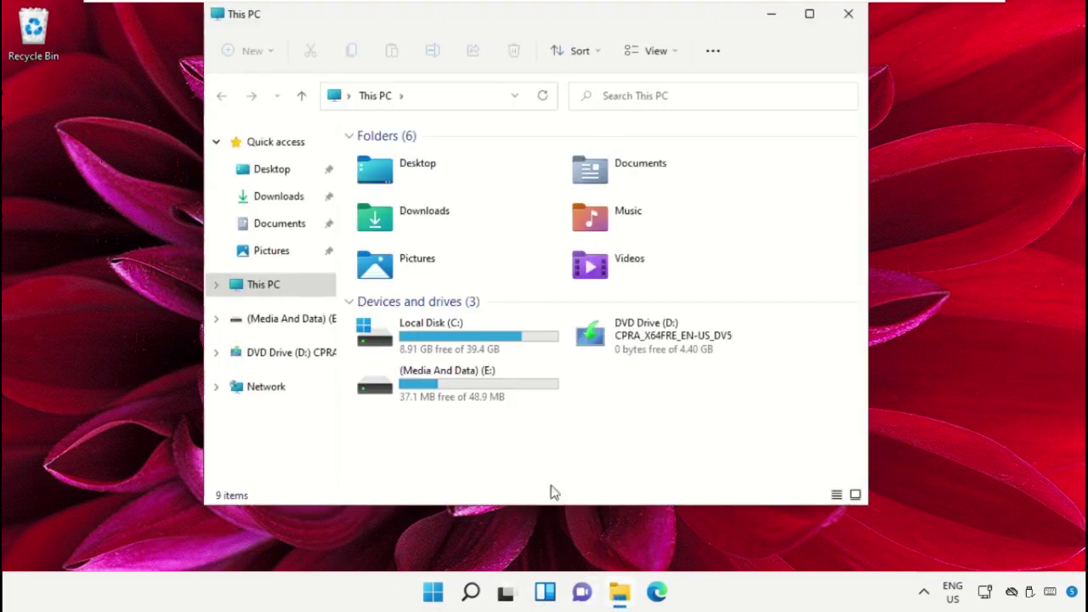
pyautogui.click(411, 216)
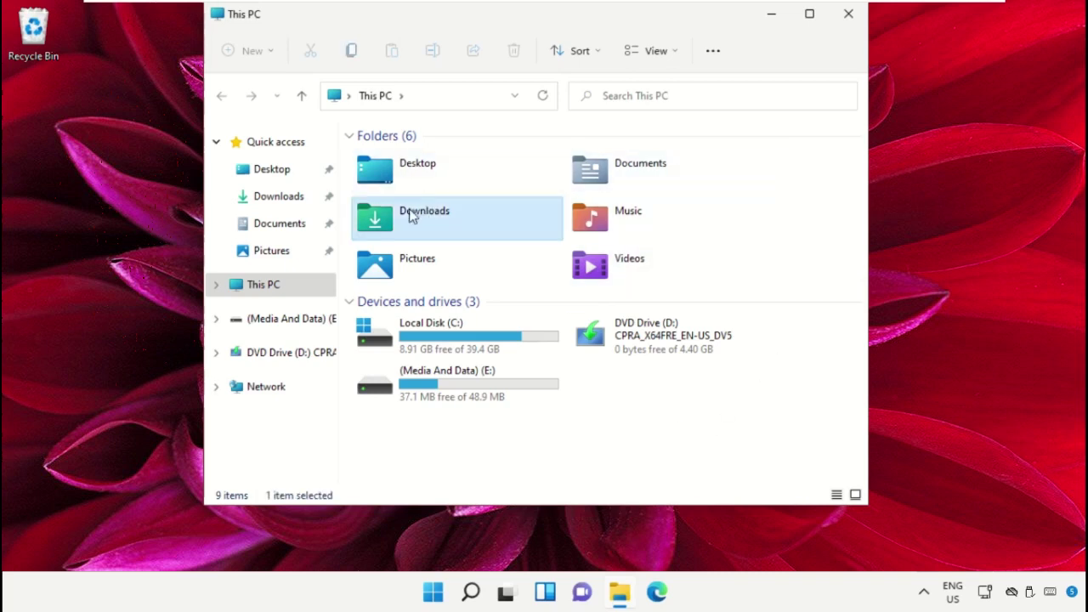
pyautogui.rightClick(406, 219)
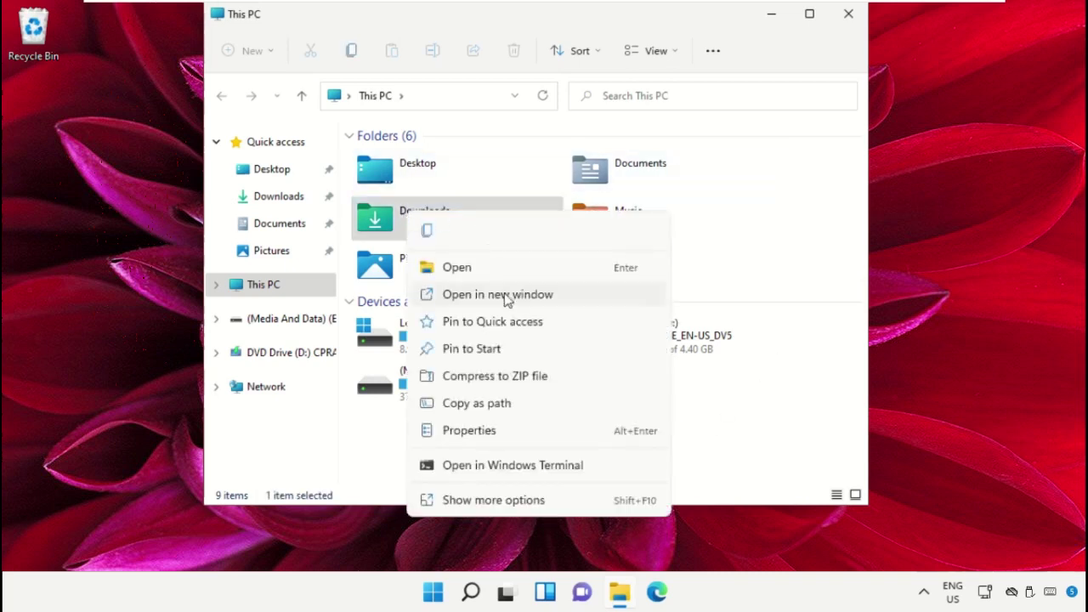
pyautogui.click(514, 424)
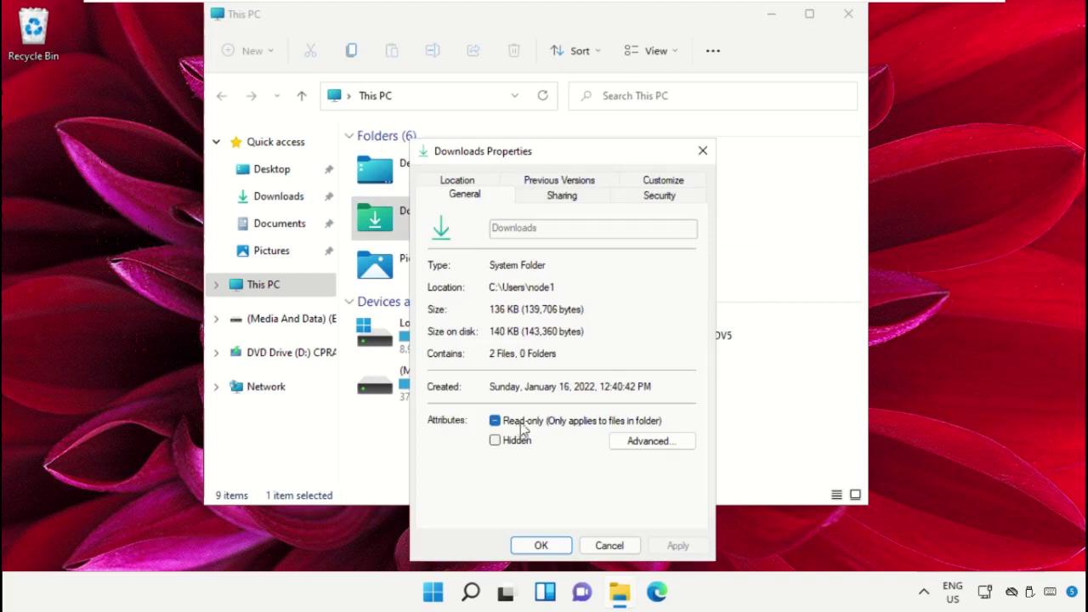
pyautogui.moveTo(568, 157); pyautogui.dragTo(715, 57)
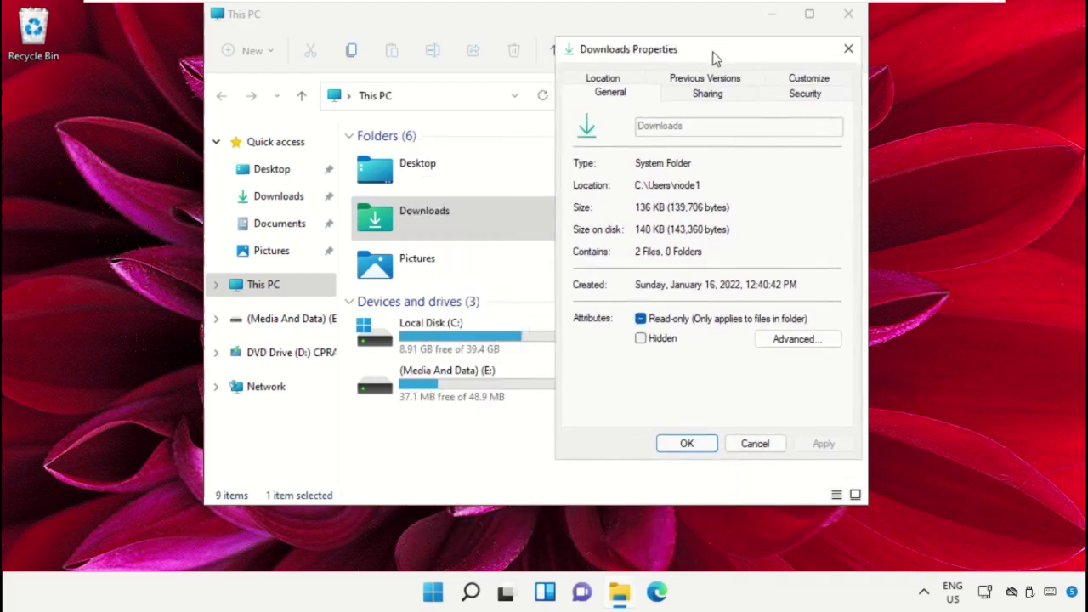
pyautogui.click(809, 338)
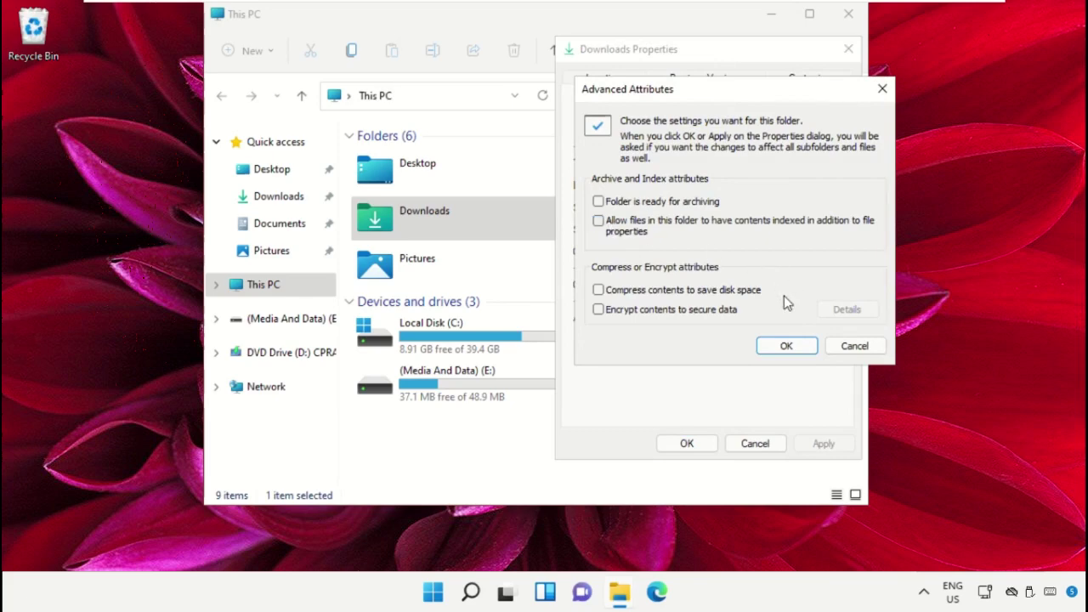
pyautogui.click(785, 345)
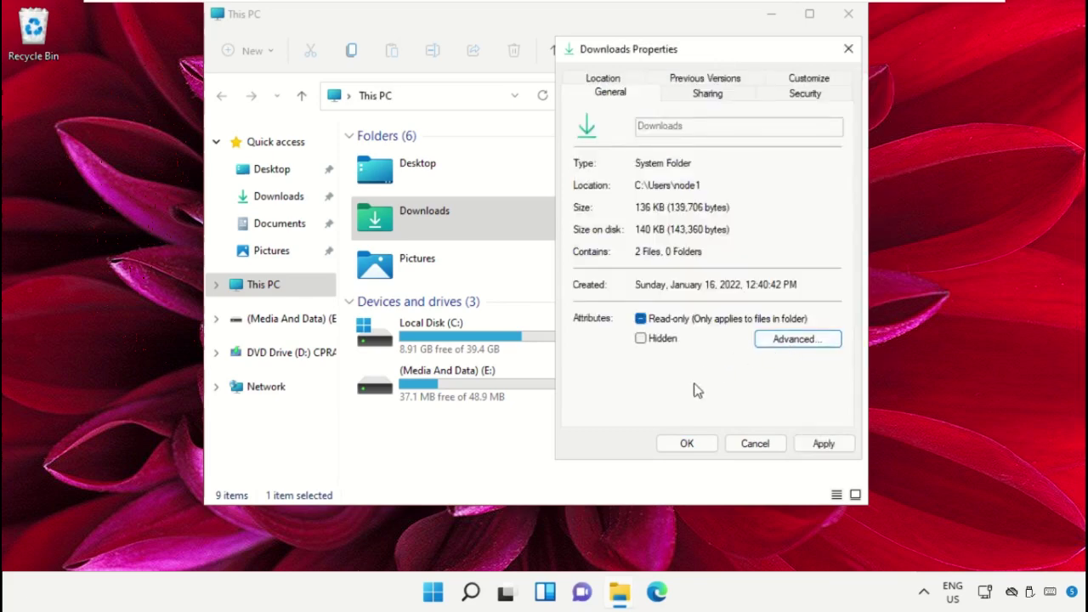
pyautogui.click(680, 444)
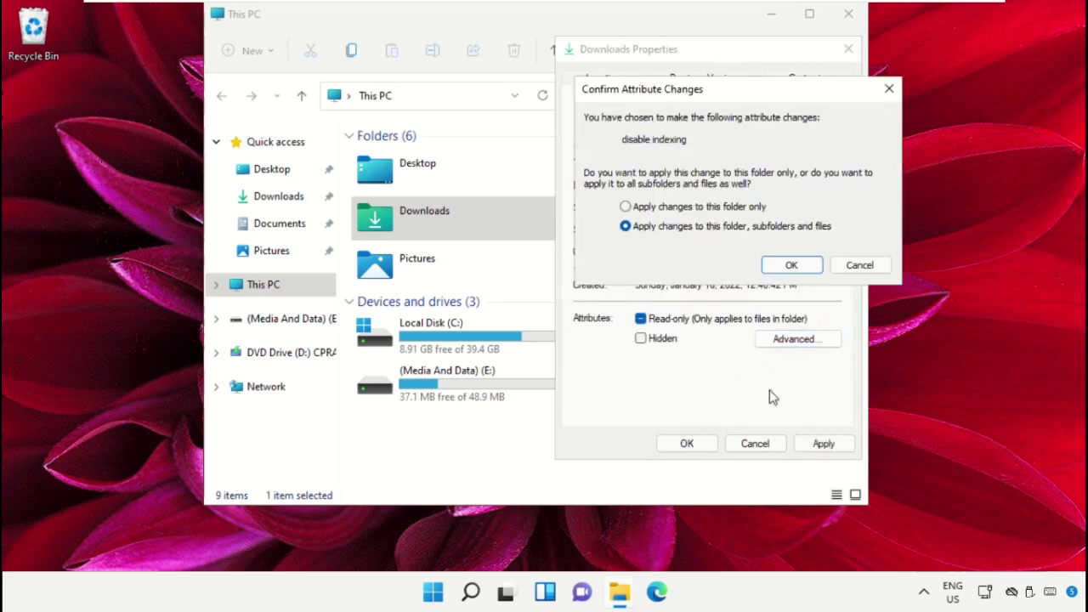
pyautogui.click(791, 266)
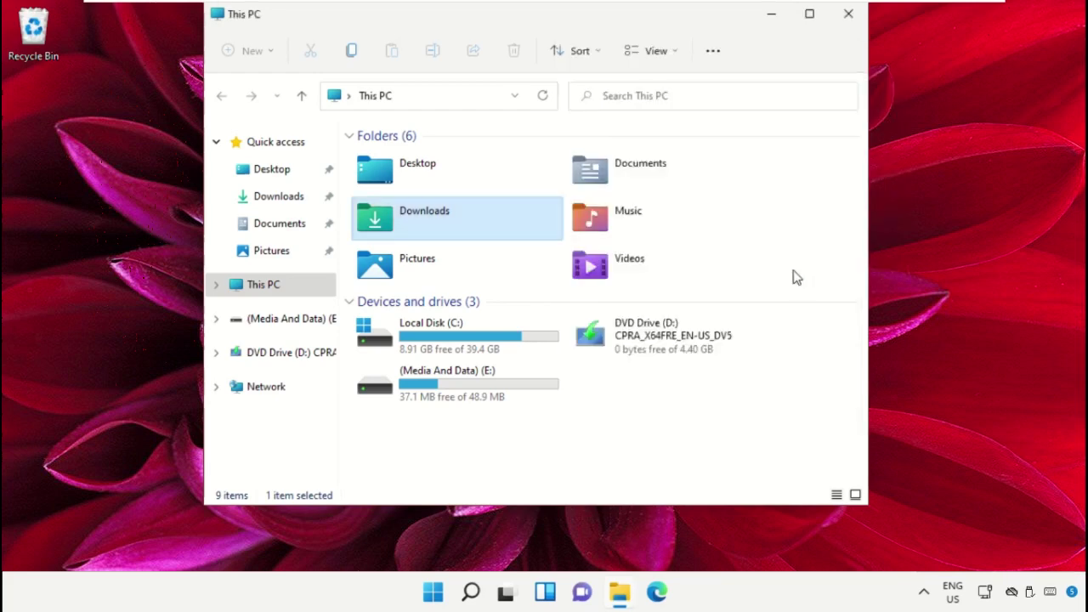
# Step: Optimize the Downloads folder for General items in its properties, apply the change, and close File Explorer
pyautogui.rightClick(471, 225)
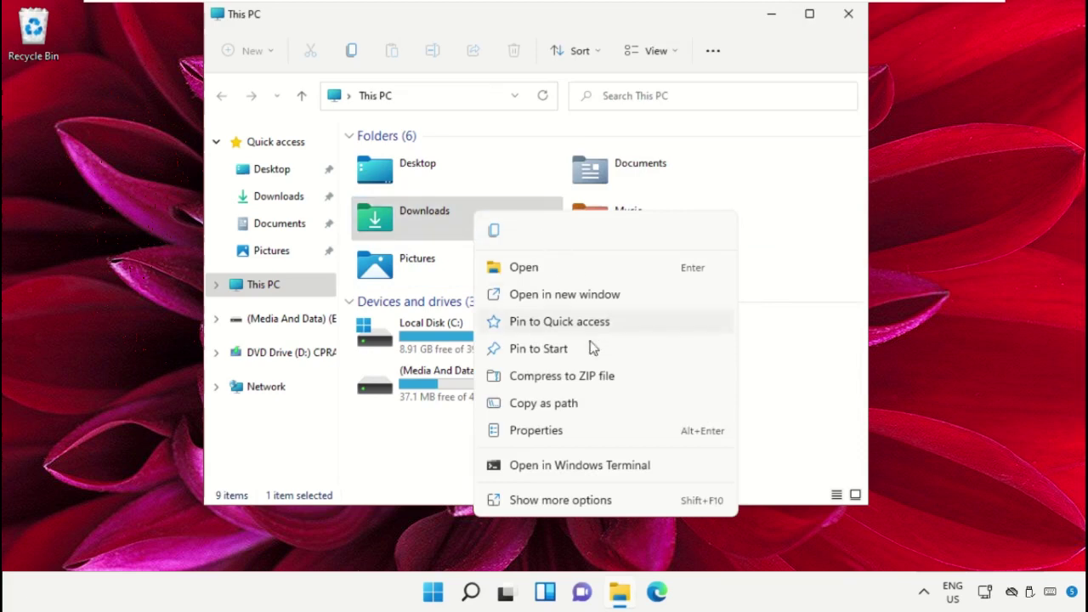
pyautogui.click(581, 430)
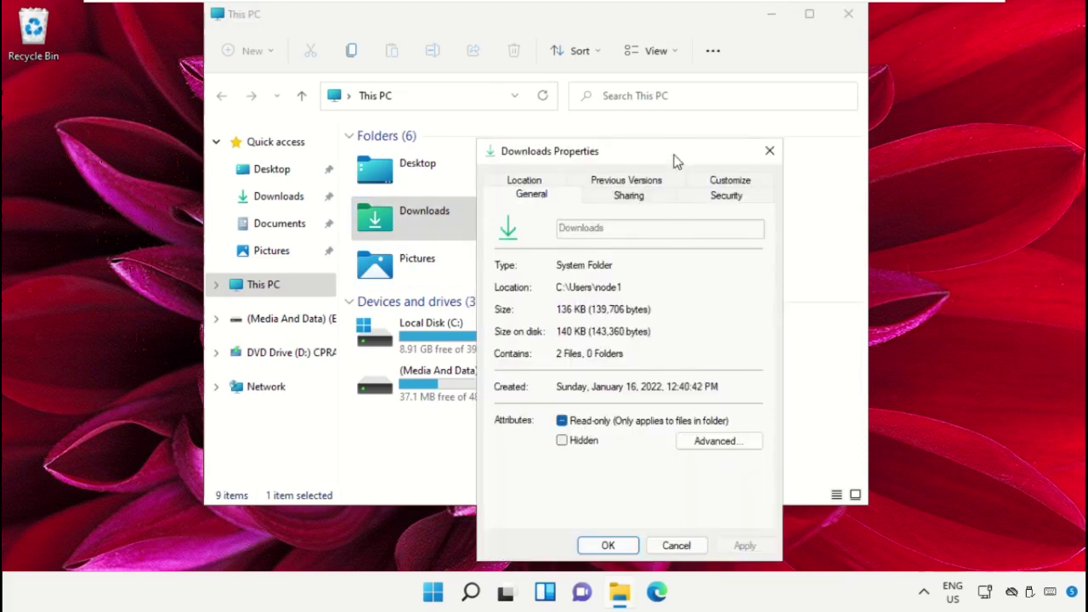
pyautogui.moveTo(675, 161); pyautogui.dragTo(844, 58)
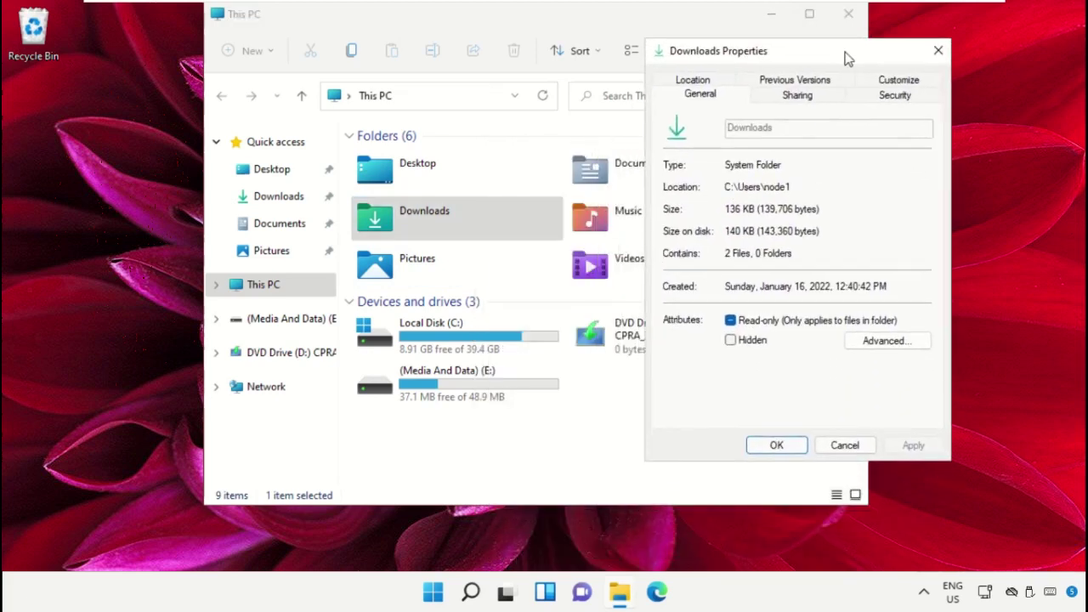
pyautogui.click(898, 80)
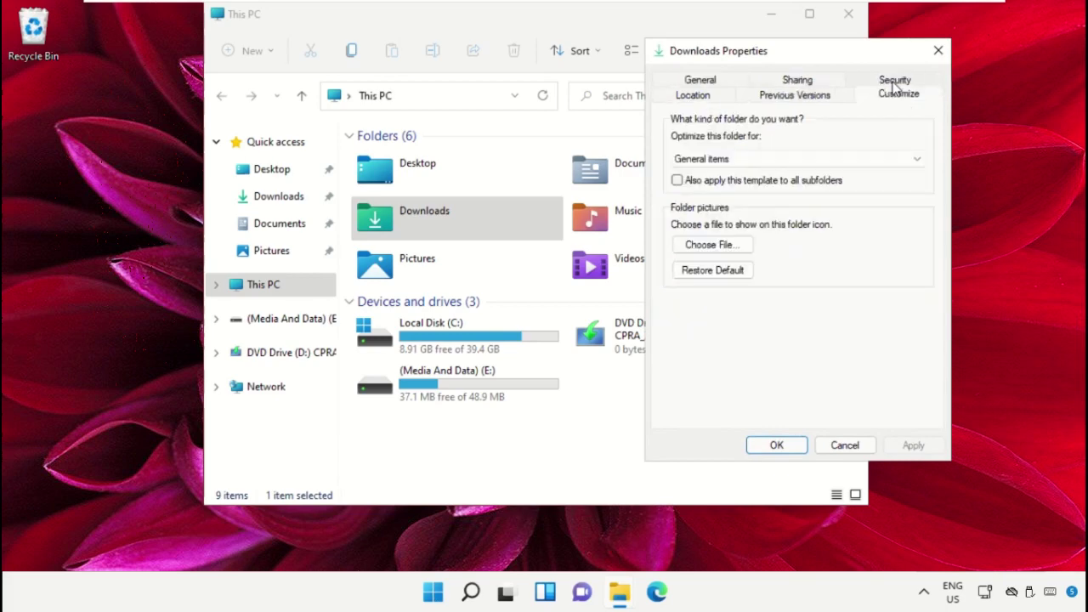
pyautogui.click(753, 161)
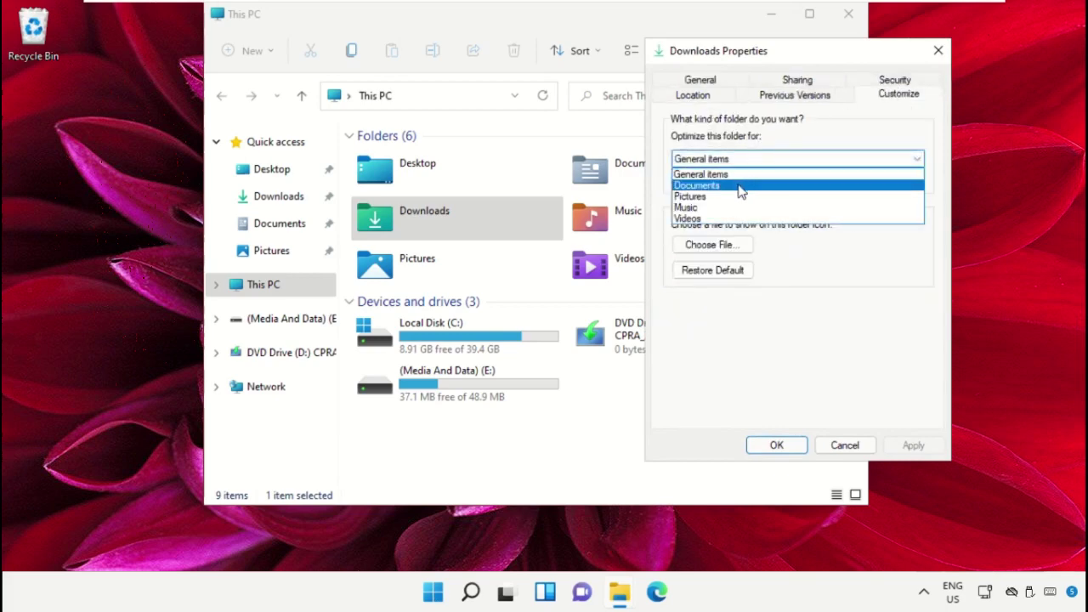
pyautogui.click(707, 175)
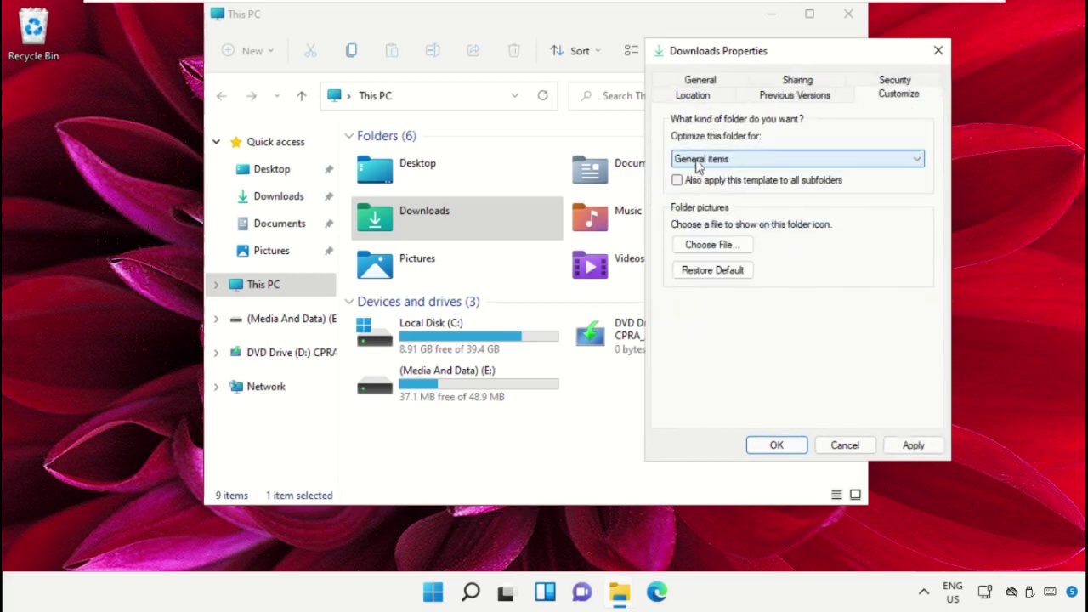
pyautogui.click(909, 444)
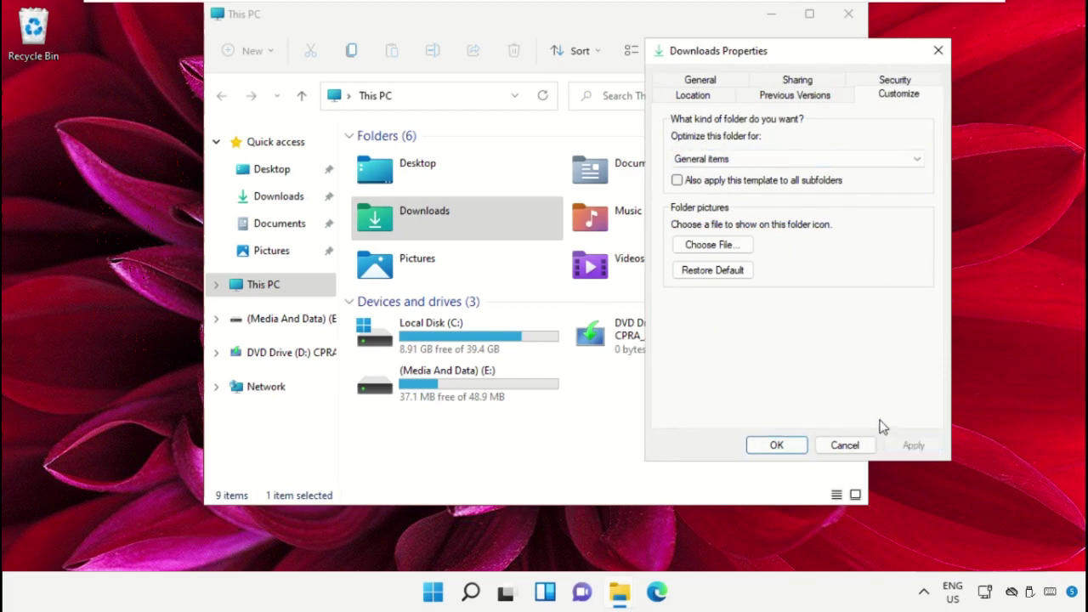
pyautogui.click(776, 445)
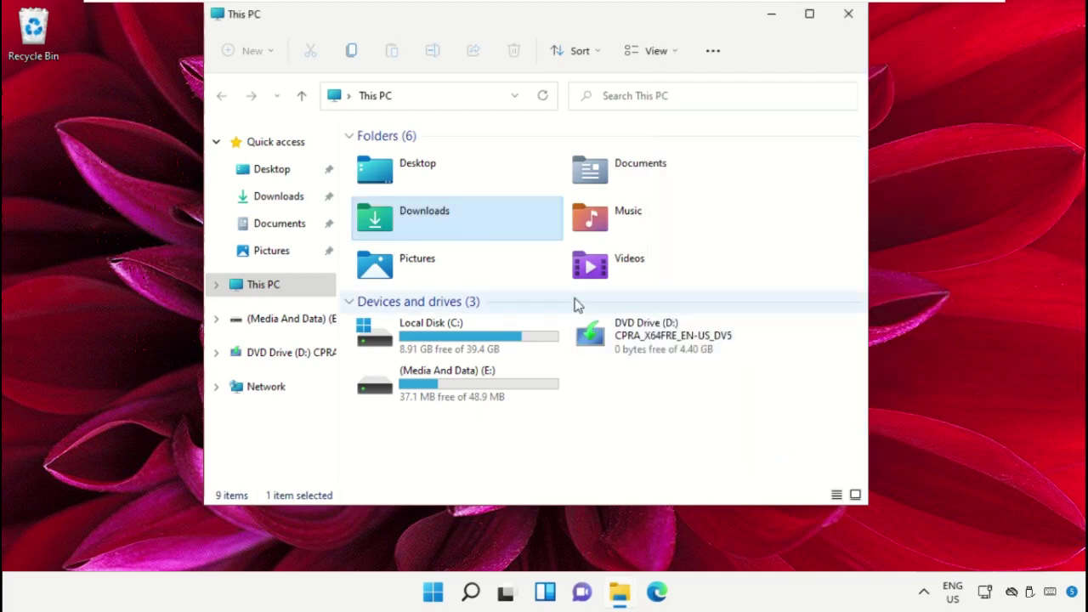
pyautogui.click(849, 16)
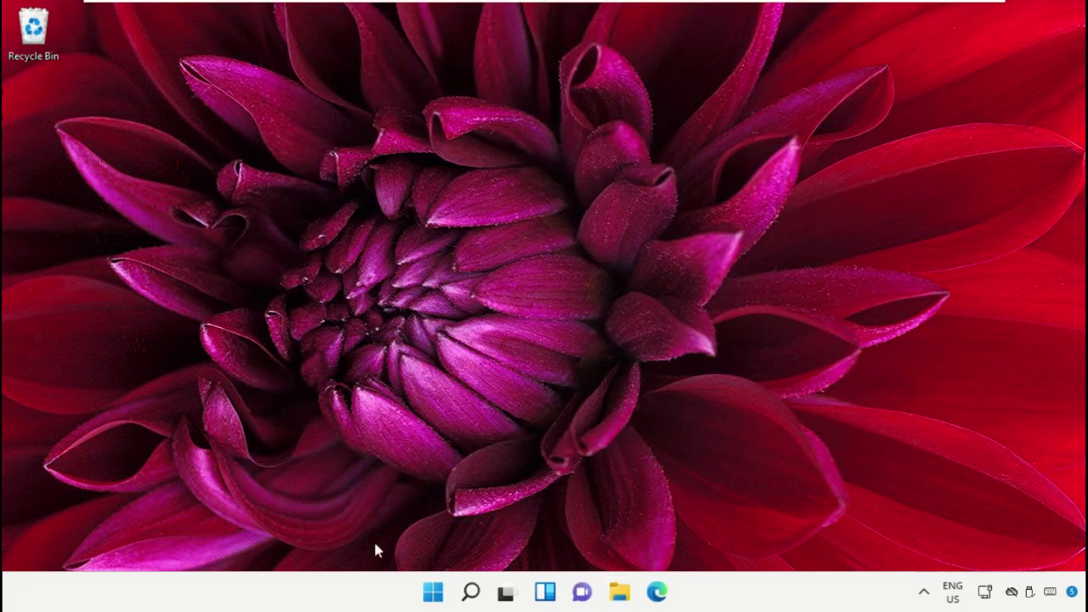
# Step: Open Indexing Options, delete and rebuild the search index from the advanced options, and close the dialog
pyautogui.click(471, 594)
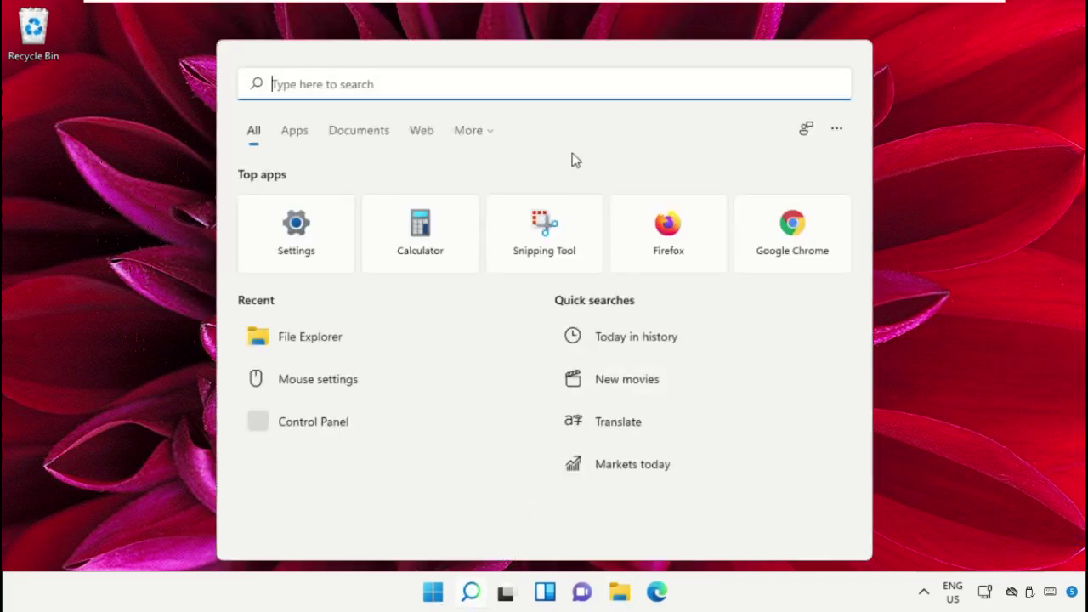
pyautogui.write('Indexing options')
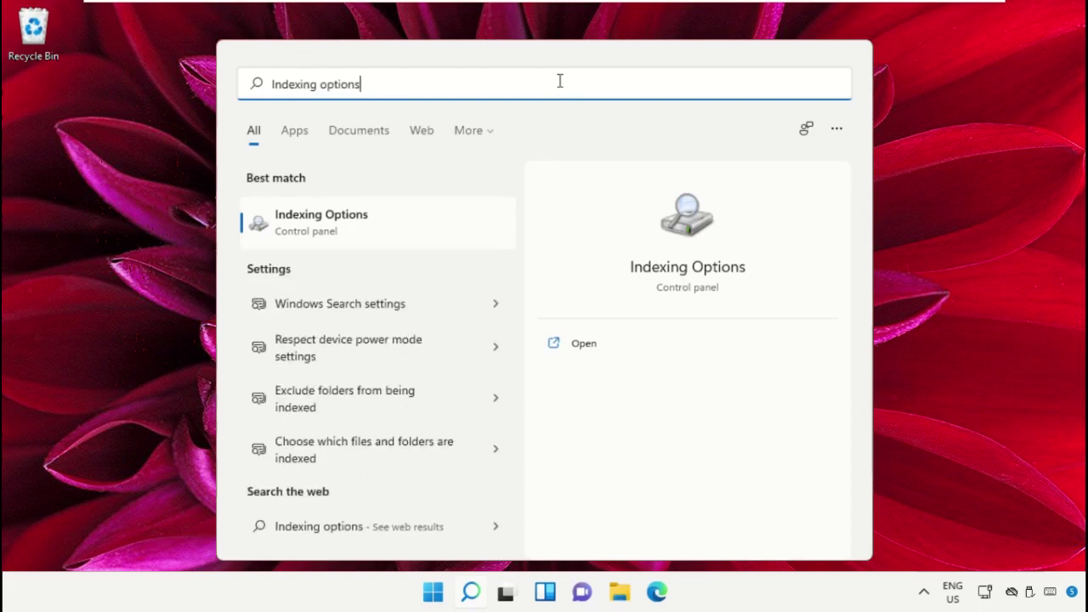
pyautogui.click(451, 216)
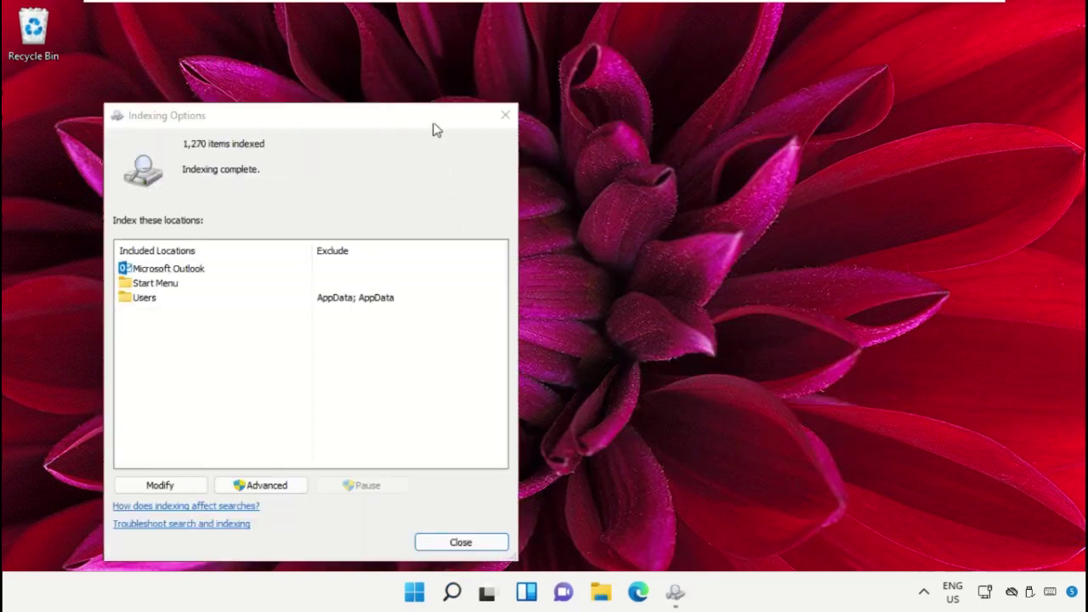
pyautogui.moveTo(433, 121); pyautogui.dragTo(606, 36)
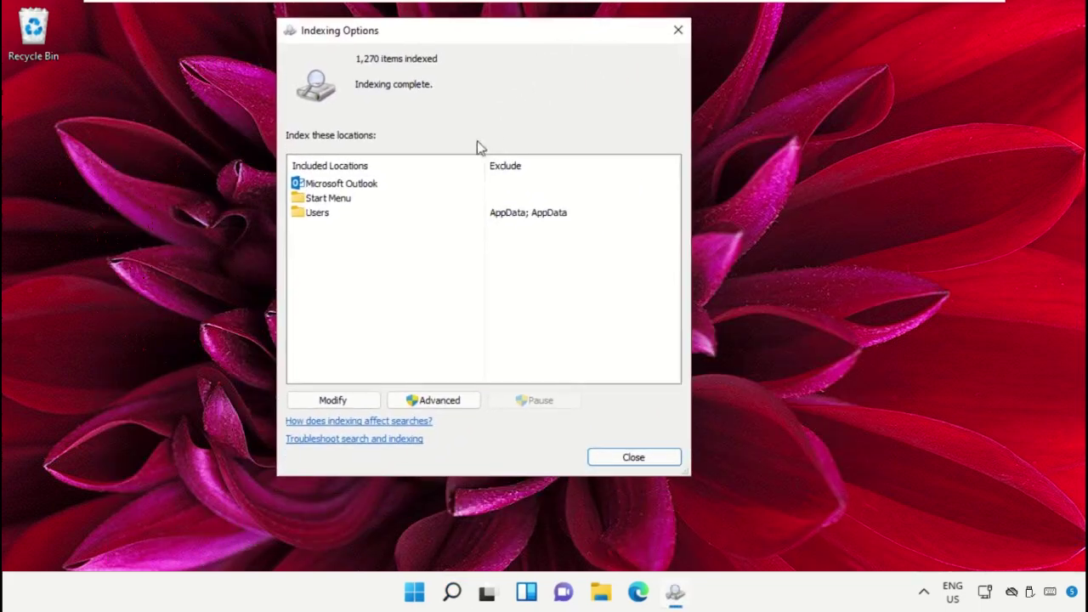
pyautogui.click(422, 398)
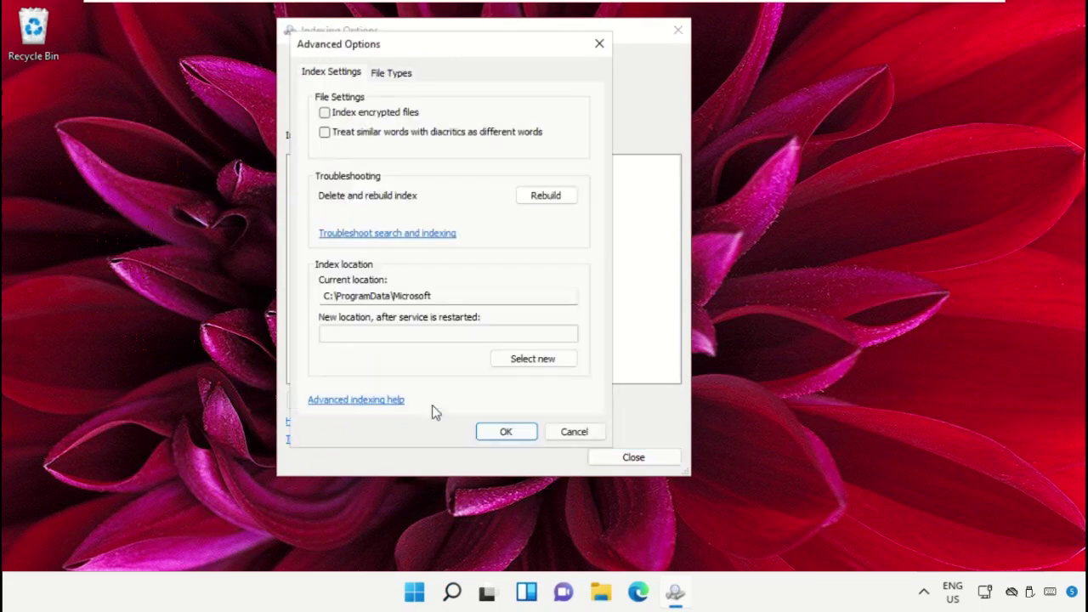
pyautogui.click(551, 204)
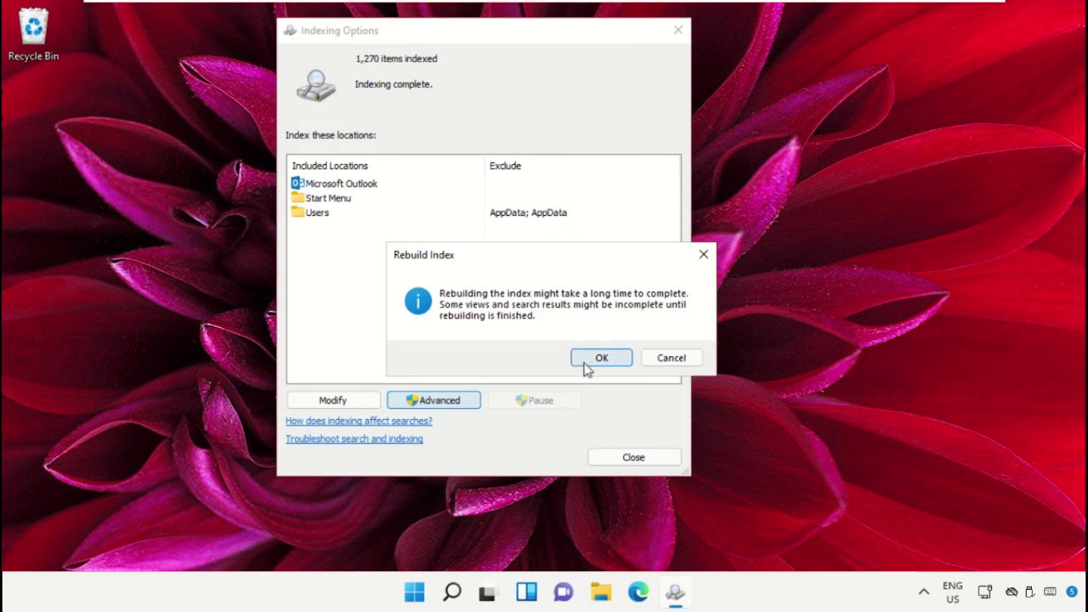
pyautogui.click(584, 366)
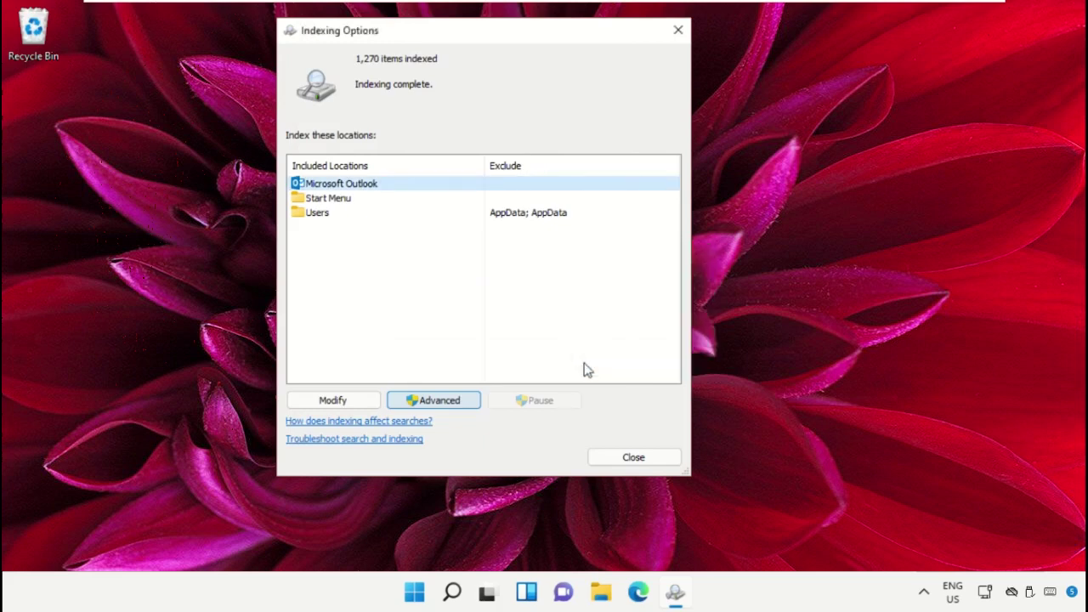
pyautogui.click(632, 459)
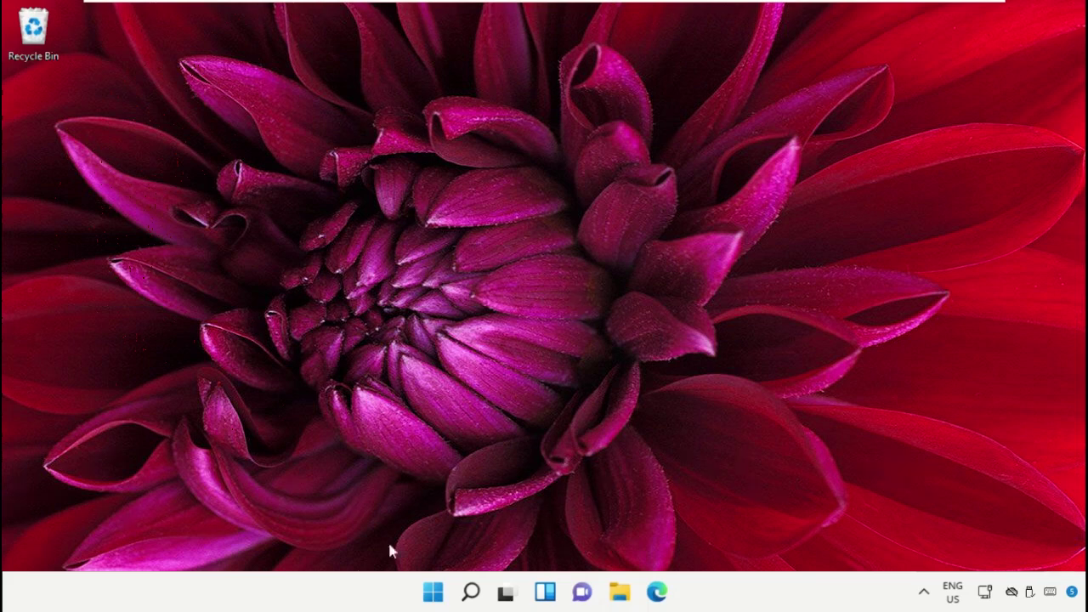
# Step: Open System Configuration with msconfig, hide all Microsoft services, disable all remaining services, apply the change, and close it without restarting
pyautogui.click(477, 602)
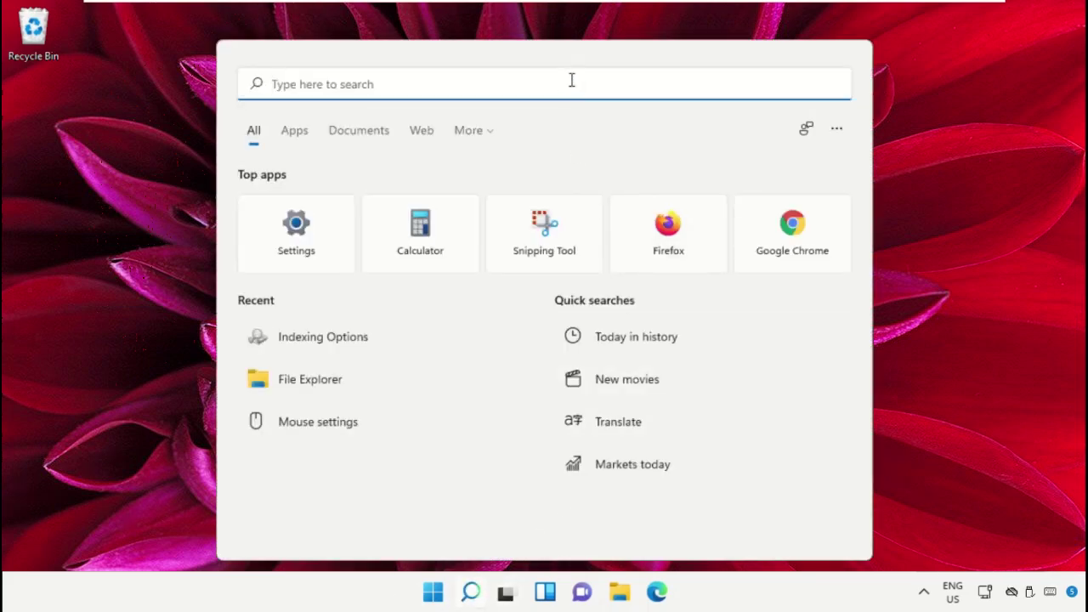
pyautogui.write('msconfig')
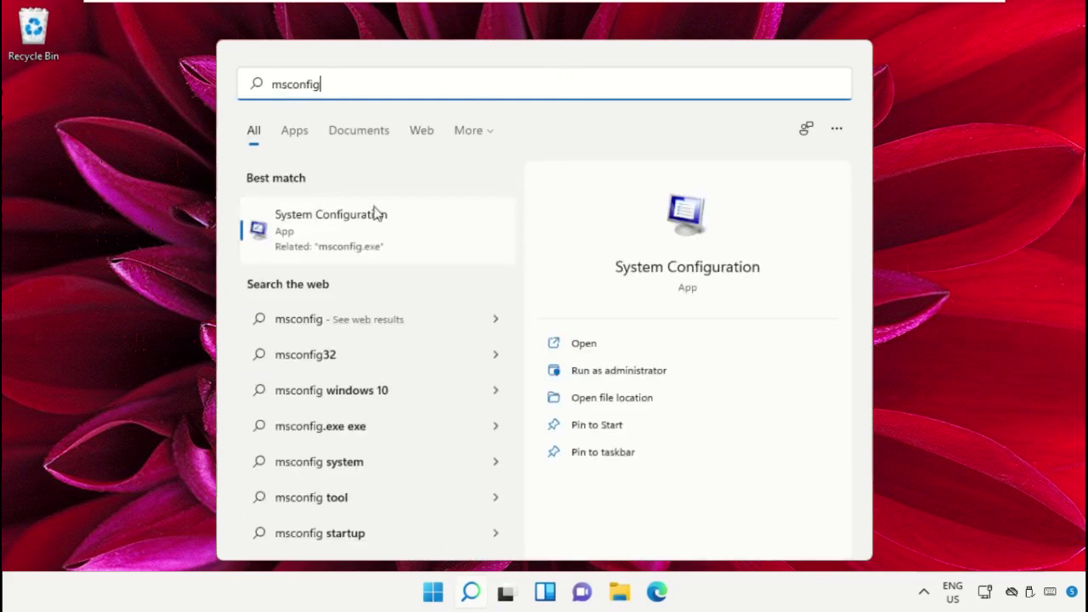
pyautogui.click(375, 214)
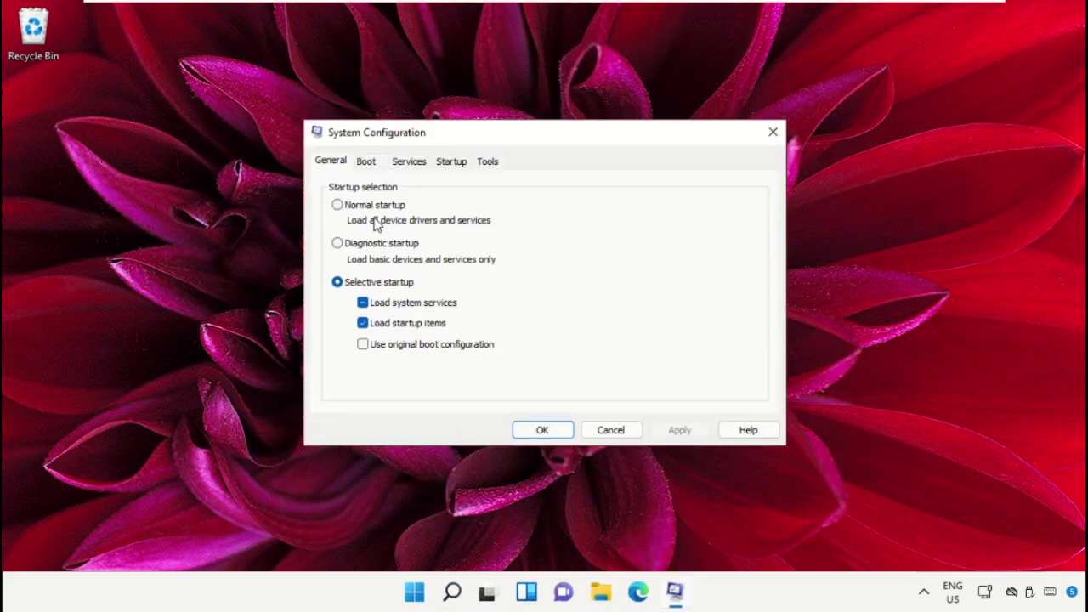
pyautogui.moveTo(569, 141); pyautogui.dragTo(600, 50)
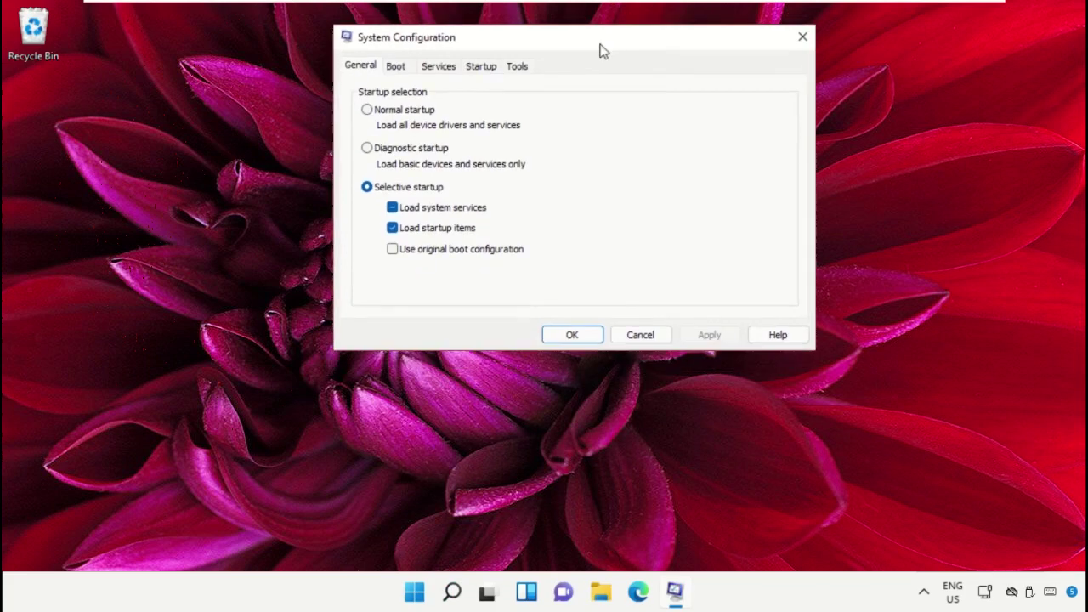
pyautogui.click(437, 66)
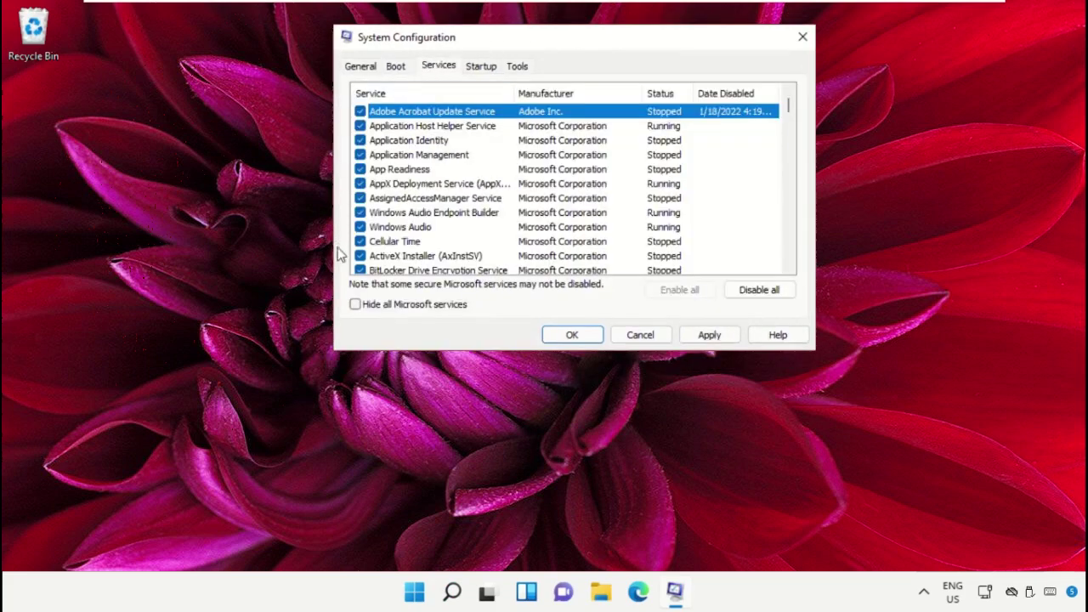
pyautogui.click(355, 304)
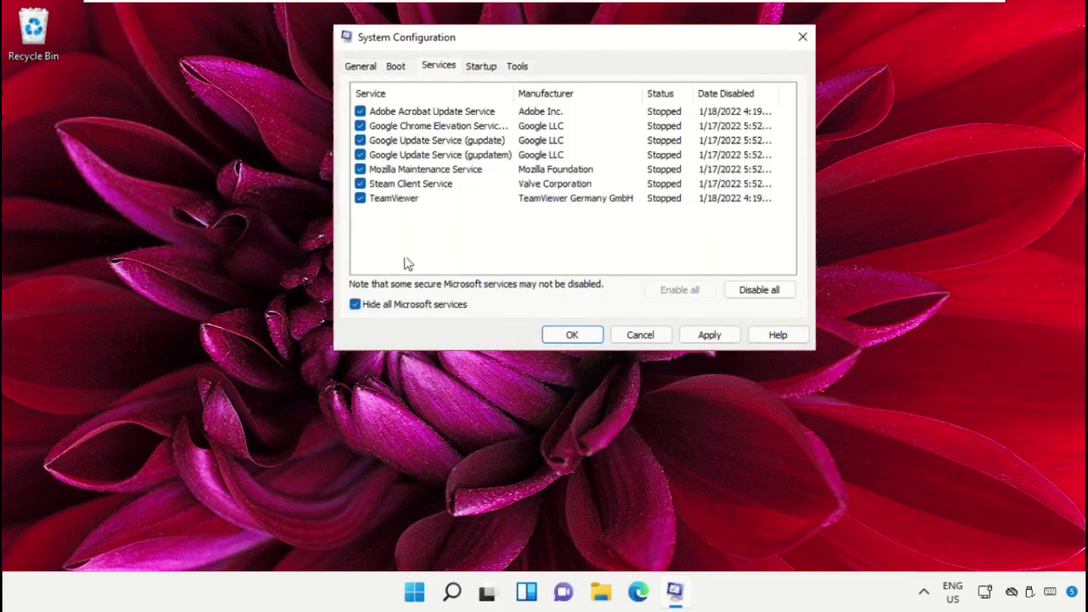
pyautogui.click(738, 298)
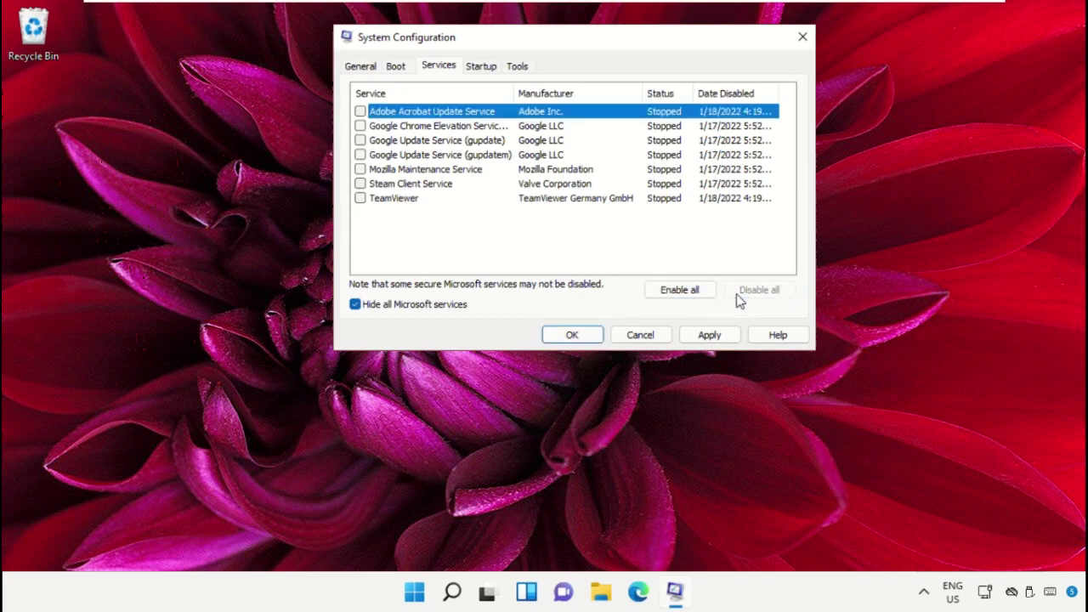
pyautogui.click(723, 336)
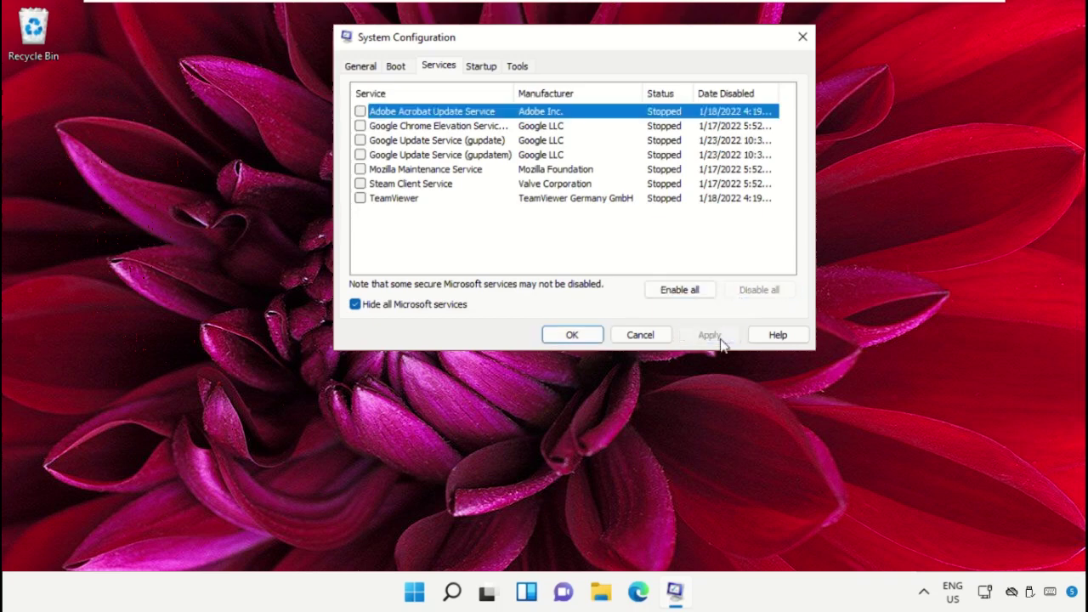
pyautogui.click(588, 339)
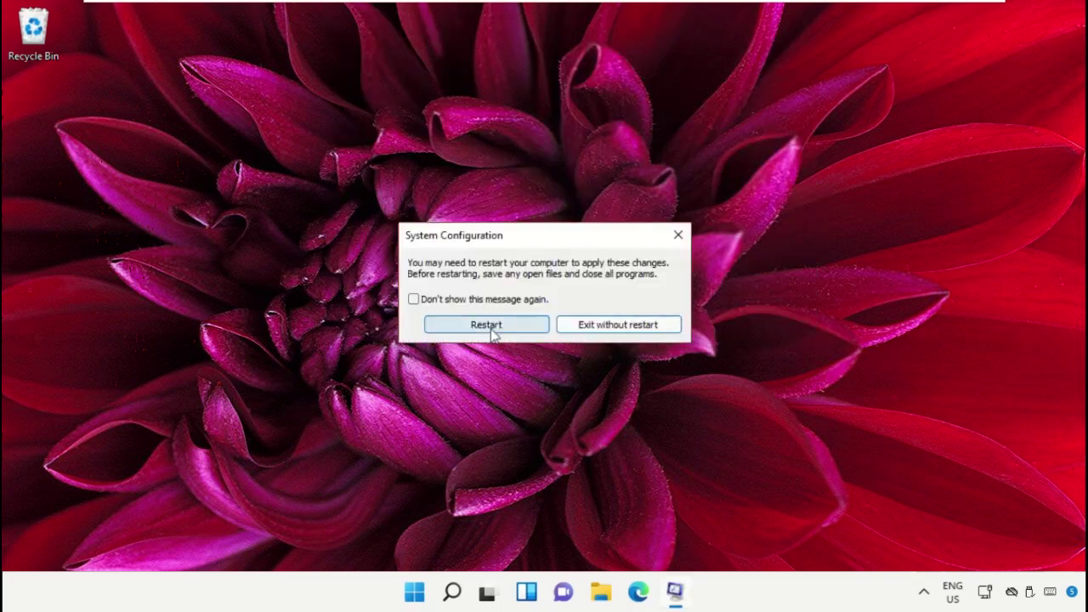
pyautogui.click(679, 242)
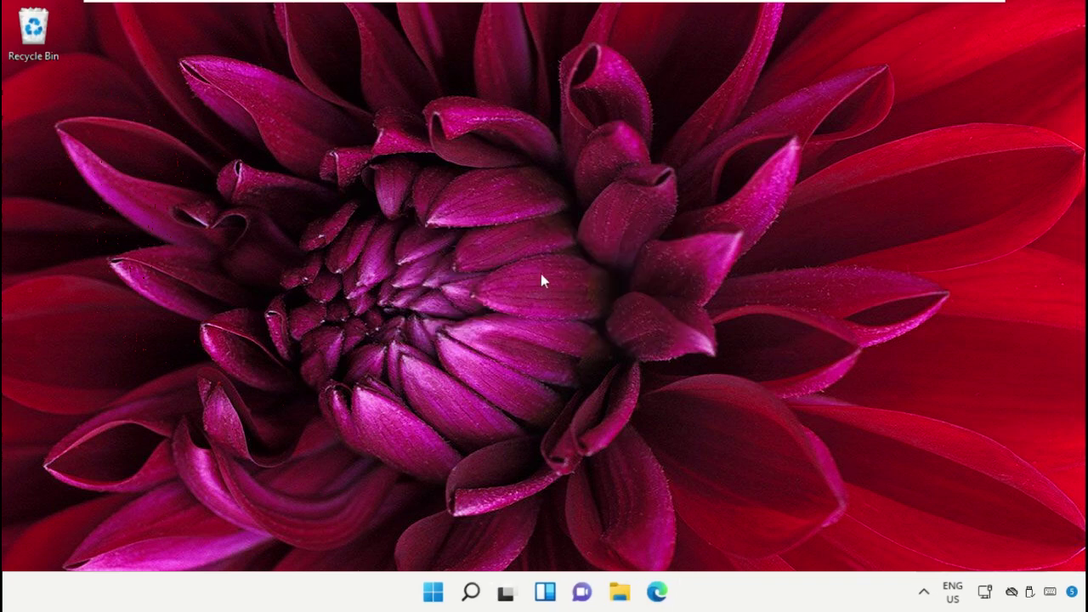
# Step: Restart the computer from the Start menu's power options
pyautogui.click(433, 588)
pyautogui.click(753, 534)
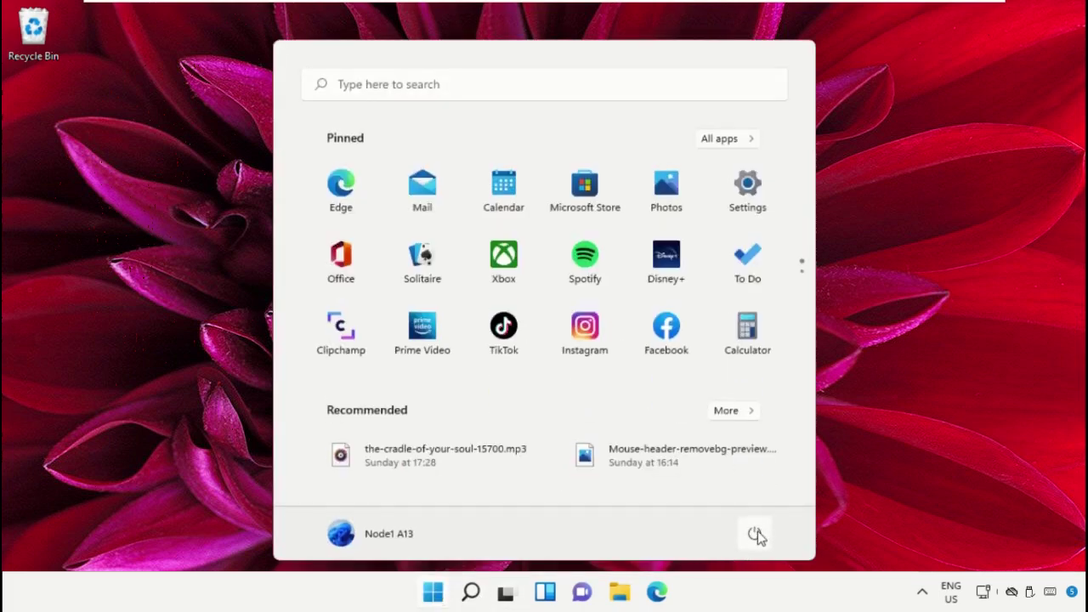
pyautogui.click(755, 533)
pyautogui.click(756, 497)
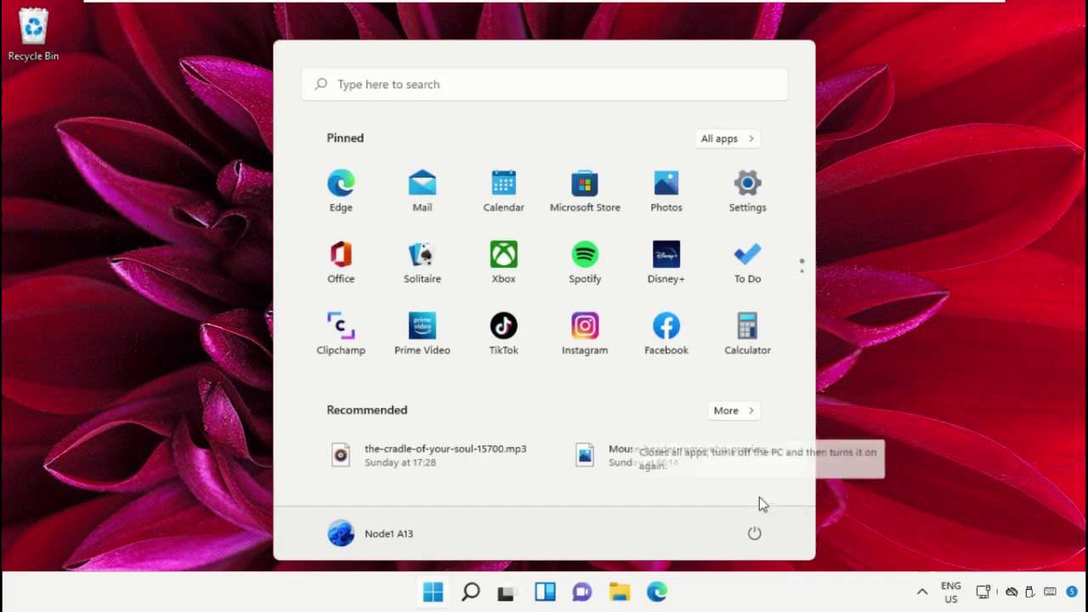